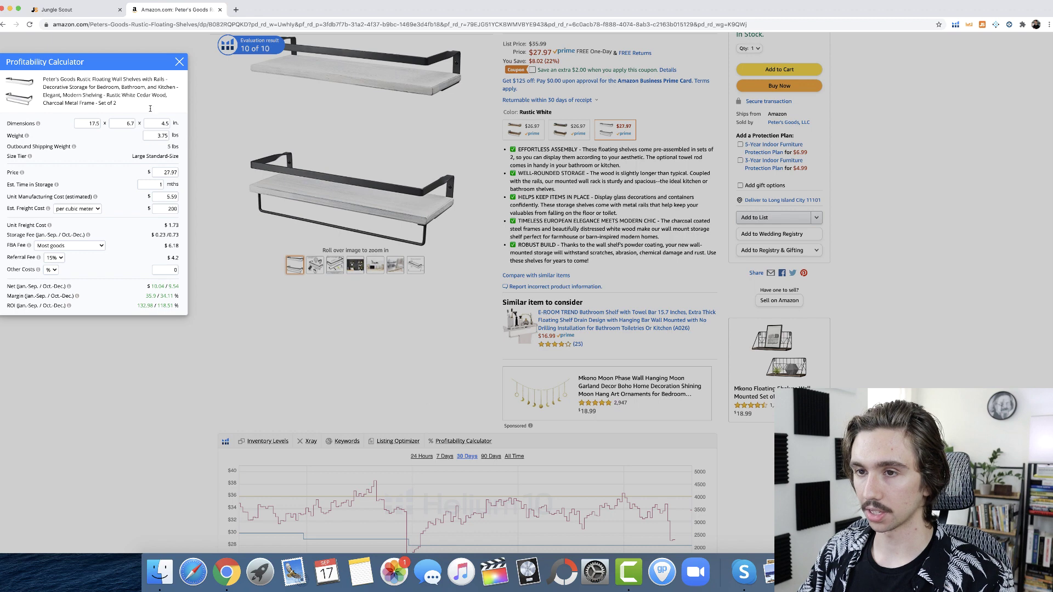
Examine the floating shelves' estimated manufacturing cost and unit freight cost in the Profitability Calculator, and close the calculator.
drag(158, 67, 189, 80)
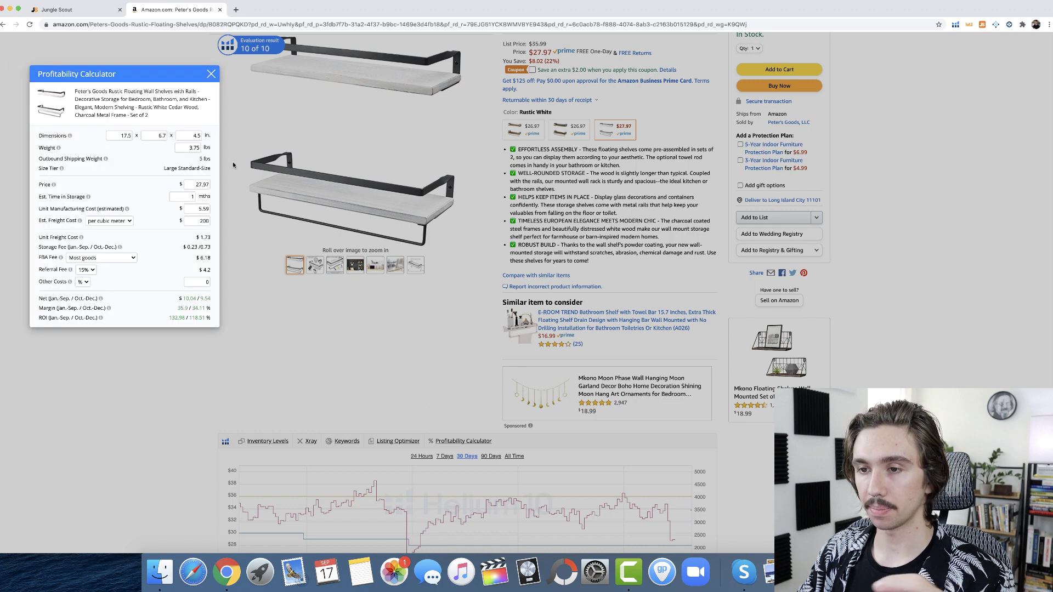
scroll(430, 180, up, 3)
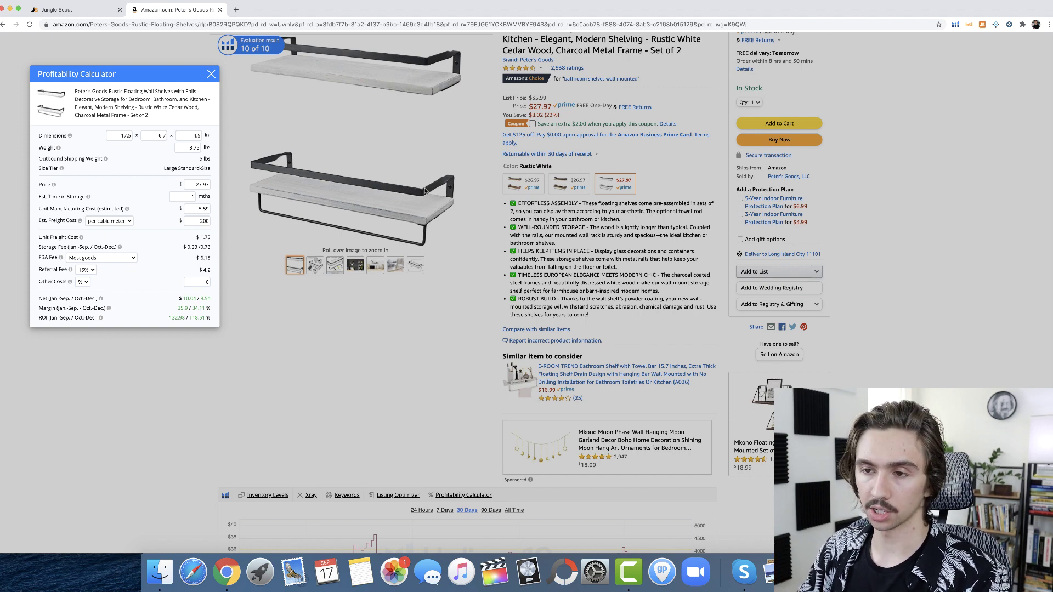
double_click(213, 209)
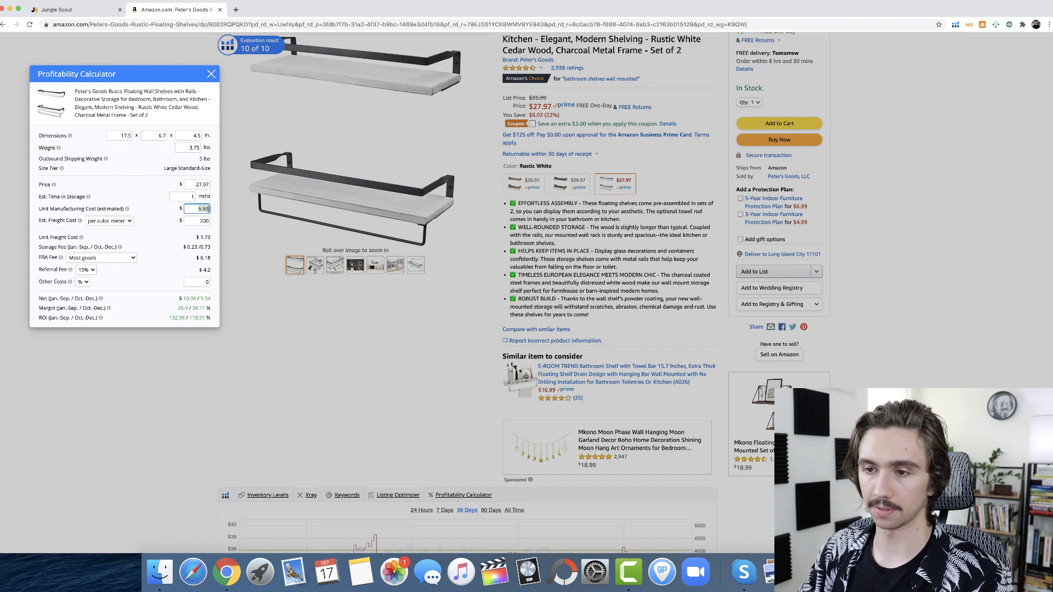
click(175, 209)
scroll(174, 208, down, 1)
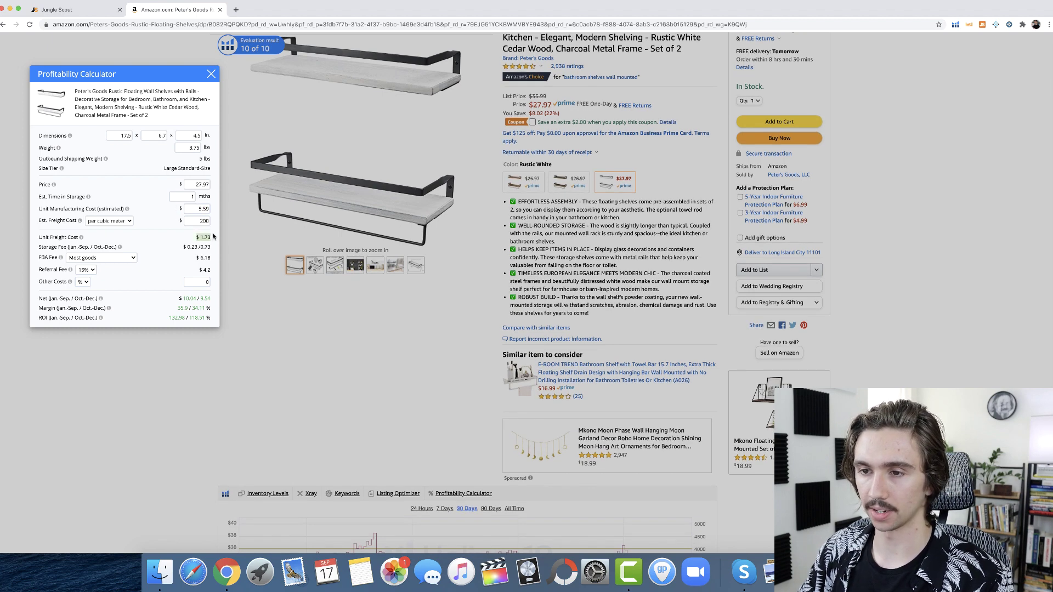
scroll(213, 235, down, 1)
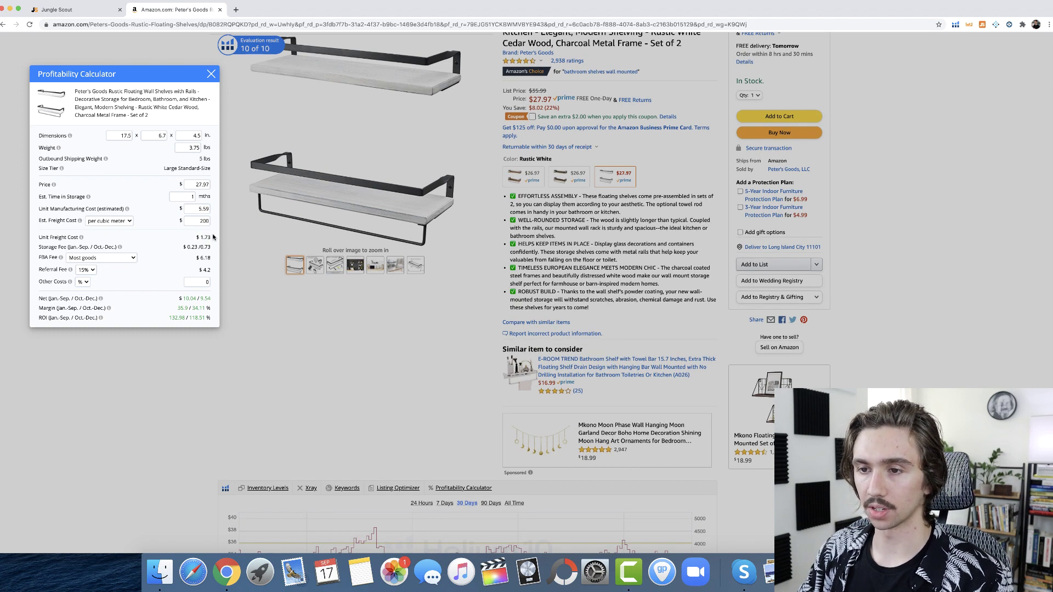
click(211, 74)
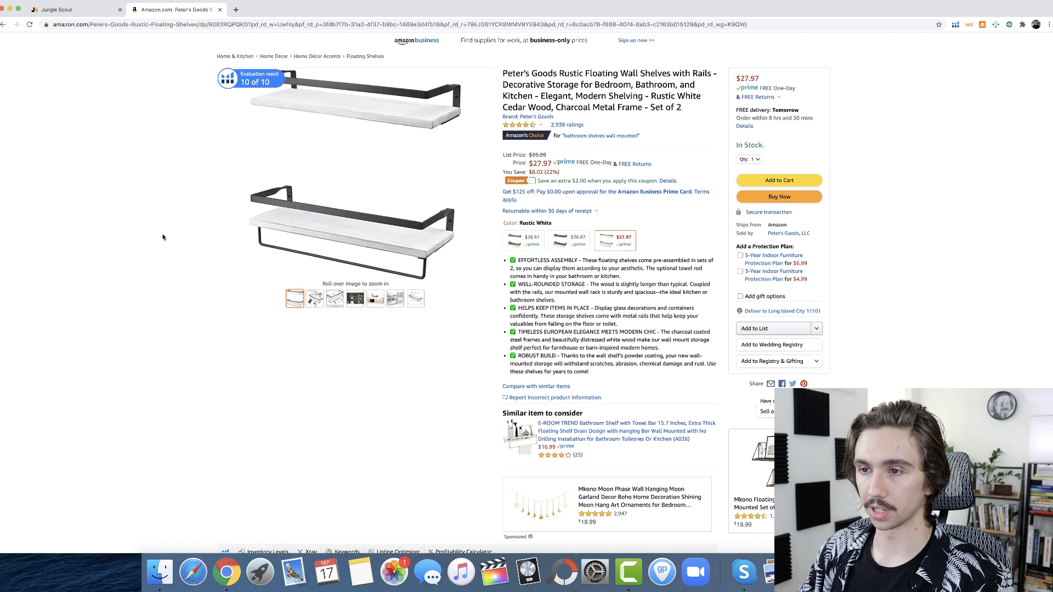
Dismiss the software update notification and switch to the Jungle Scout Product Database.
scroll(160, 235, up, 3)
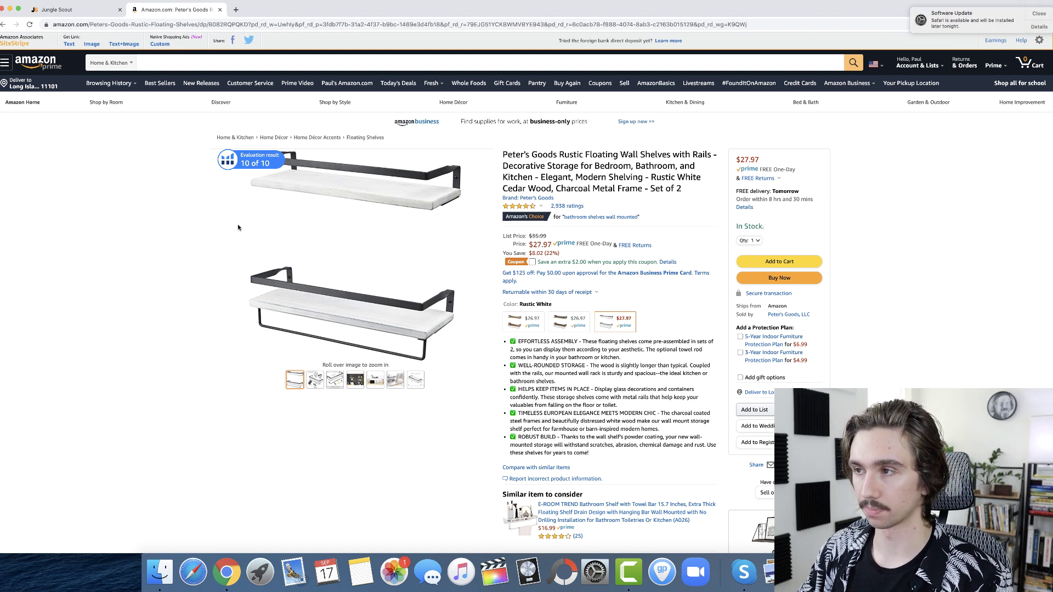
click(1036, 15)
click(53, 10)
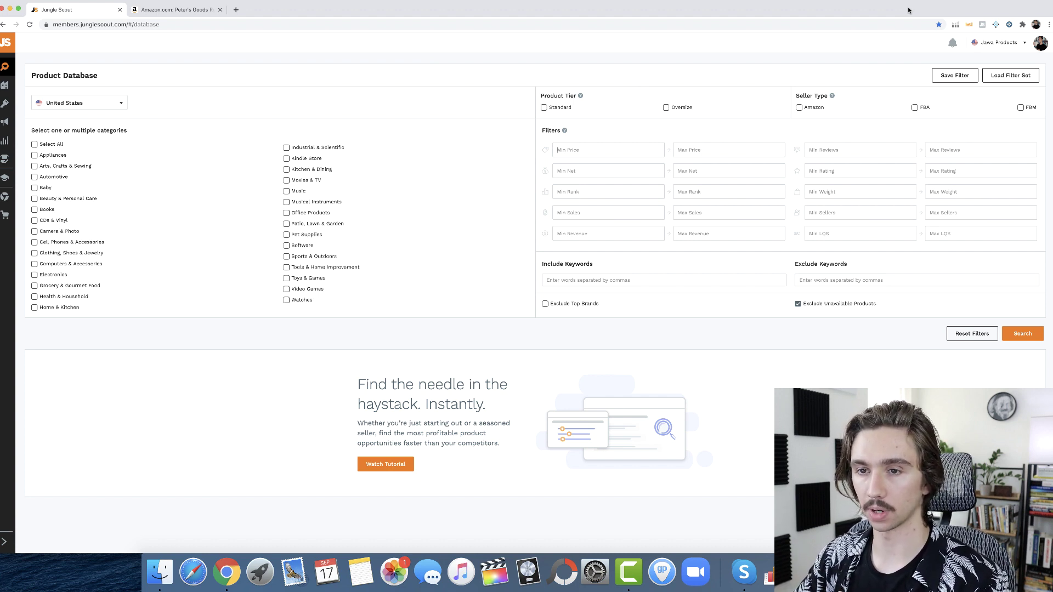
Select the categories Home & Kitchen, Kitchen & Dining, Tools & Home Improvement, Patio, Lawn & Garden, Office Products, Arts, Crafts & Sewing, and Beauty & Personal Care.
click(34, 307)
click(286, 169)
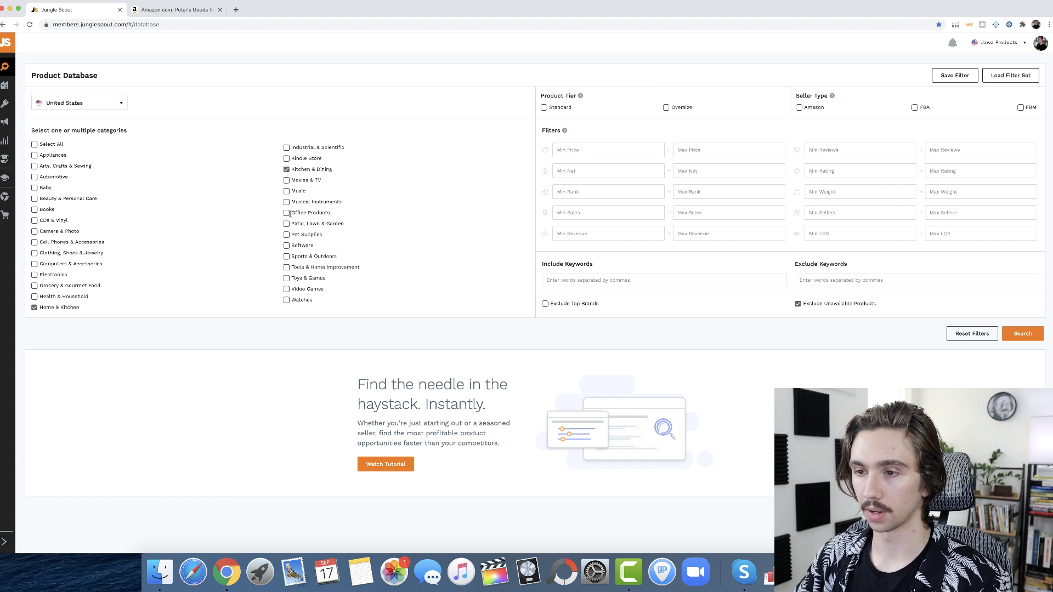
click(286, 267)
click(286, 224)
click(286, 212)
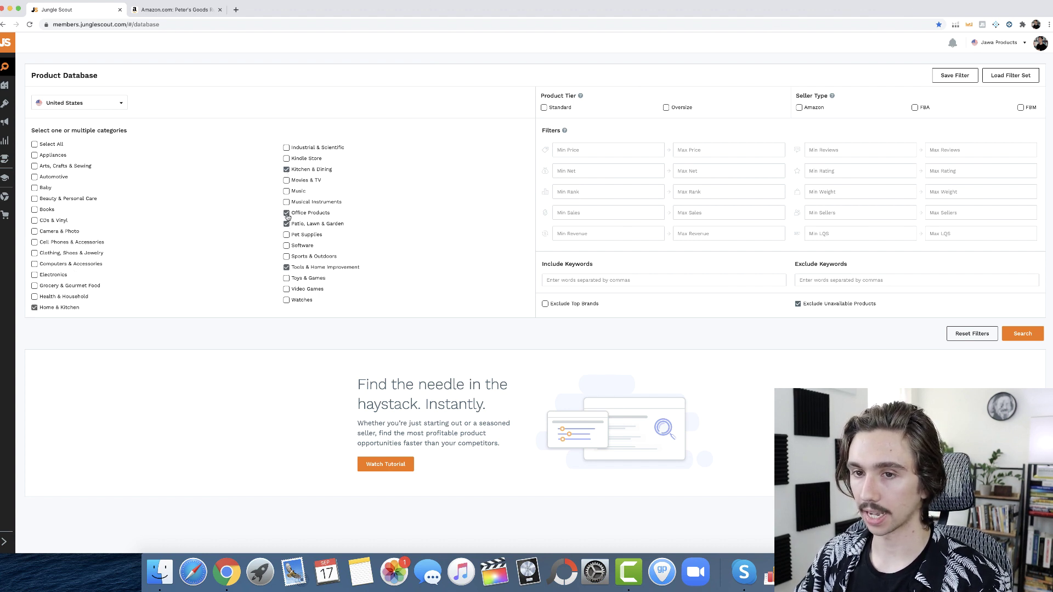
click(34, 166)
click(34, 199)
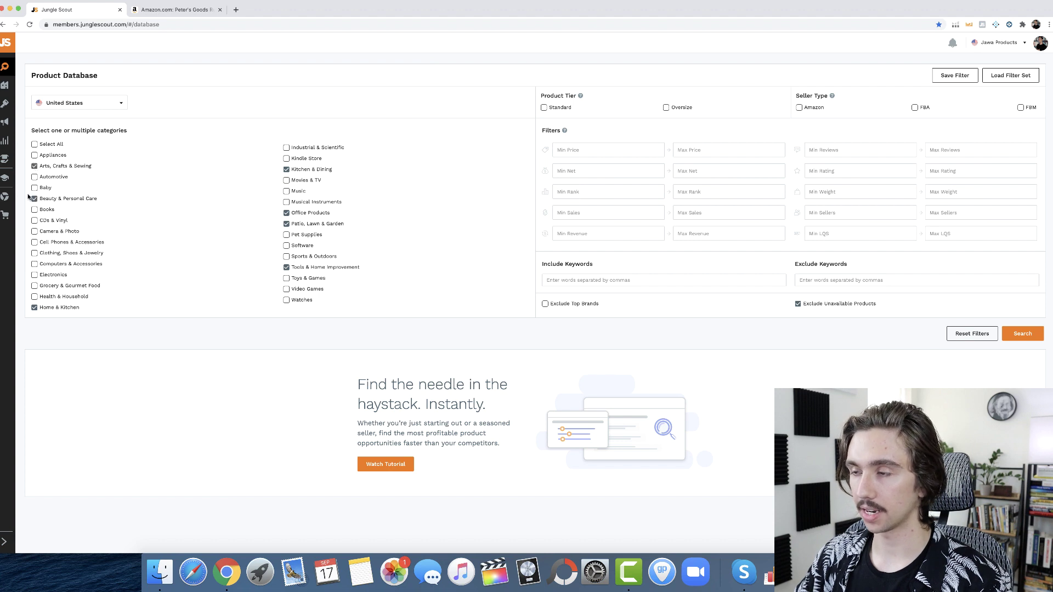
Set the price filter to a minimum of 16 and a maximum of 30.
click(616, 152)
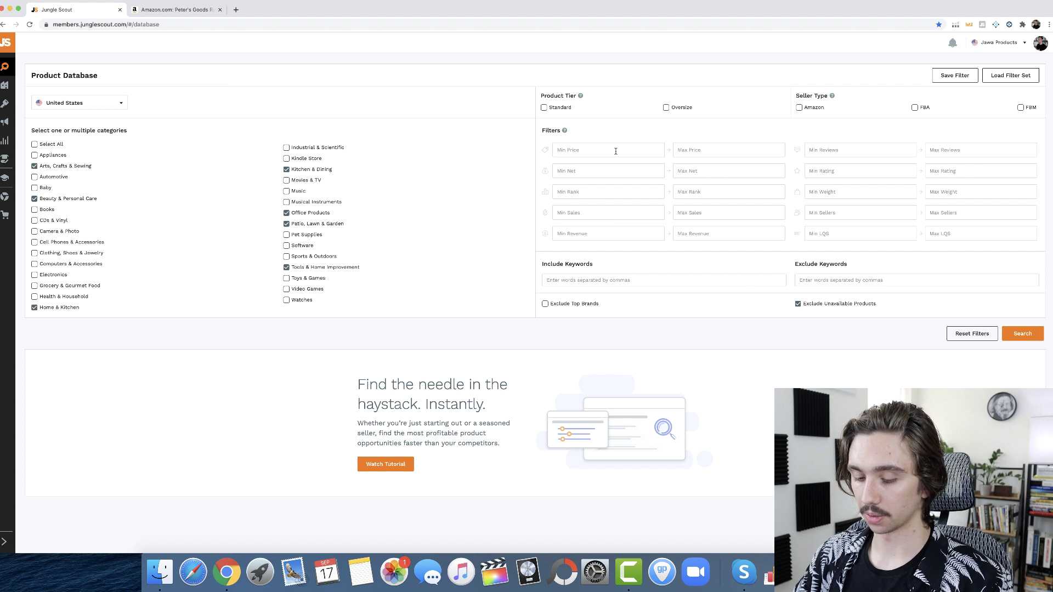
text(20)
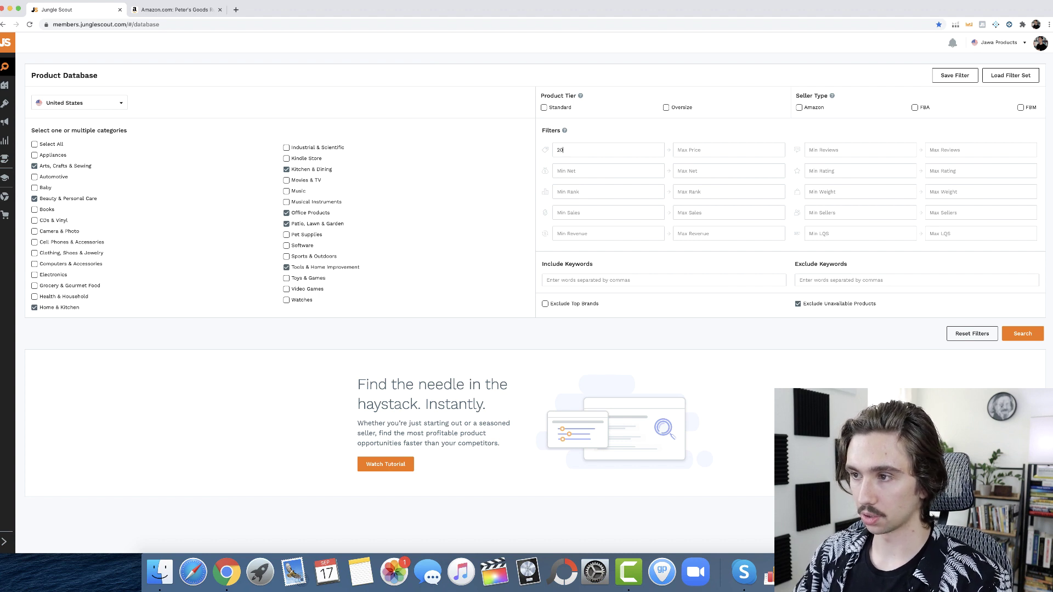
click(720, 148)
text(30)
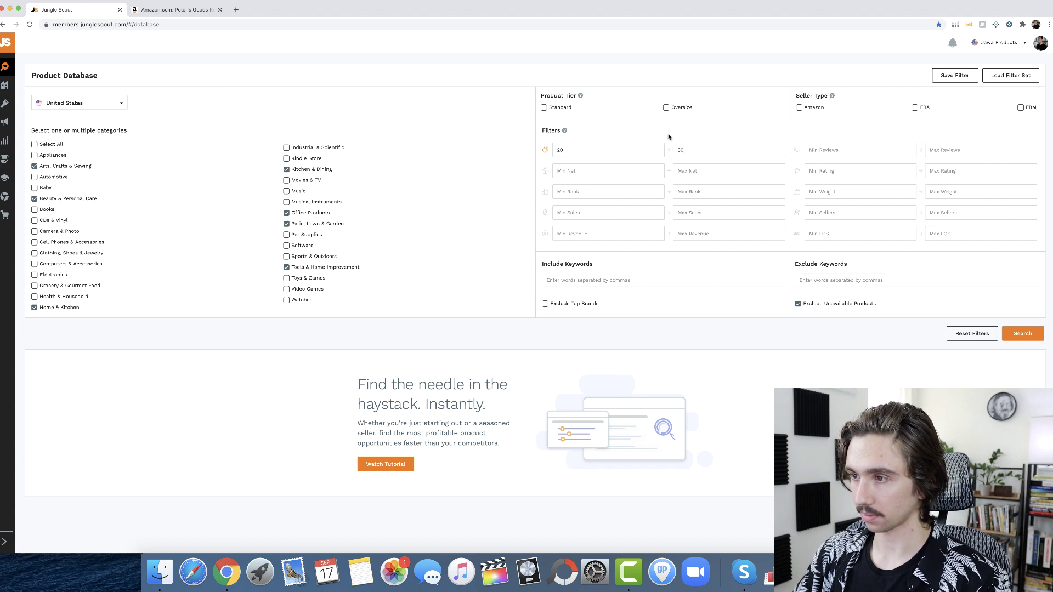
click(598, 149)
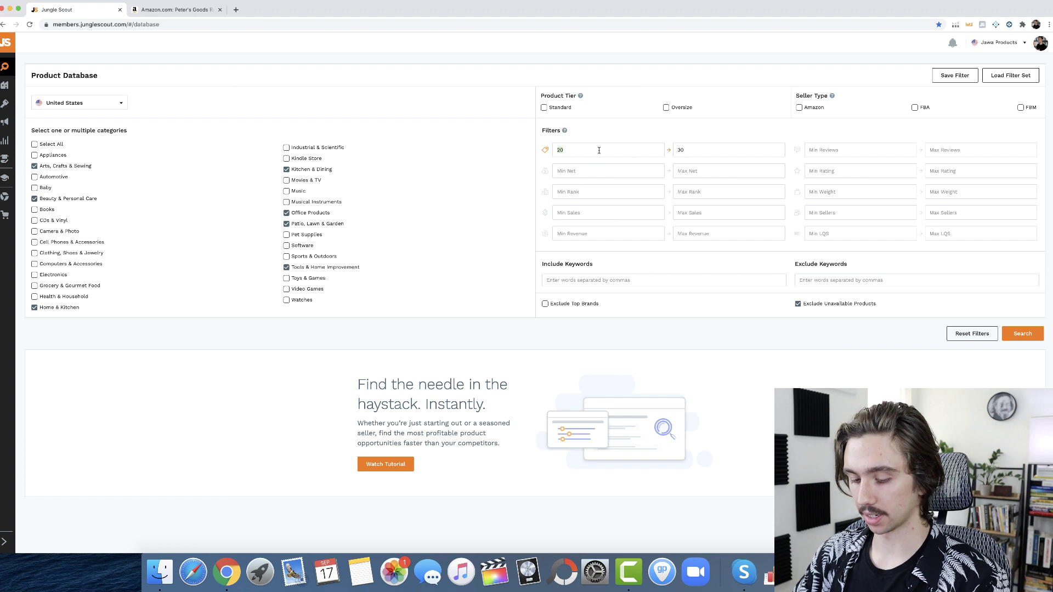
text(16)
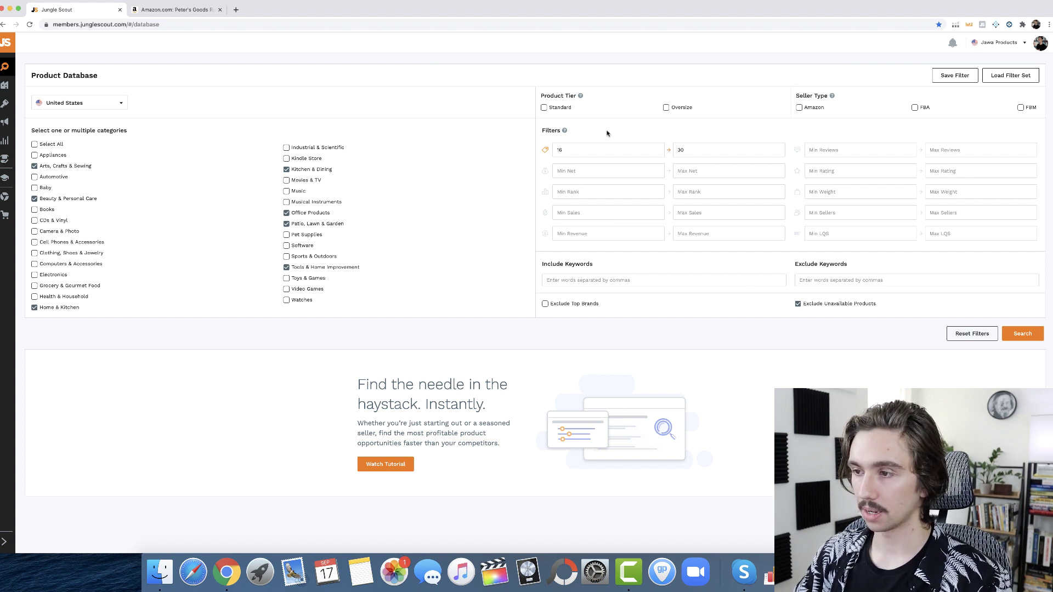
Set the monthly sales filter to a minimum of 90 and a maximum of 200.
click(595, 211)
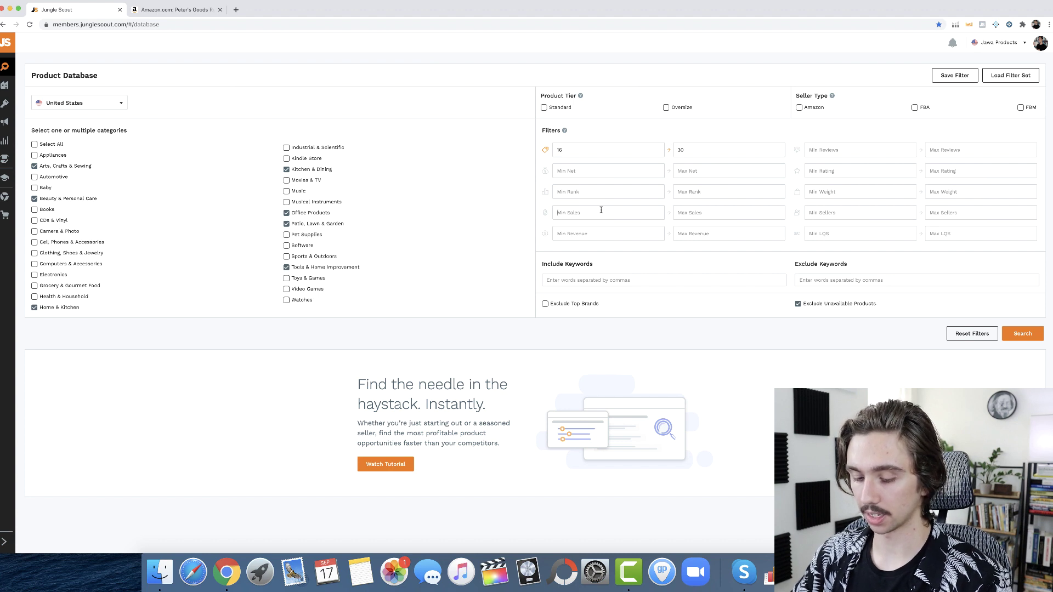
text(125)
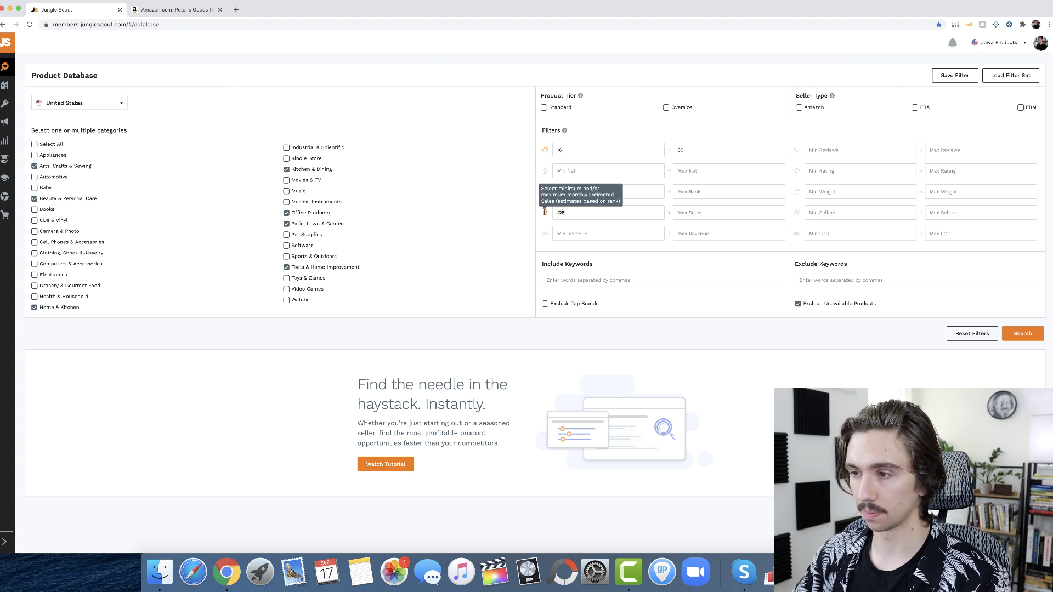
key(BackSpace)
key(BackSpace)
key(BackSpace)
text(90)
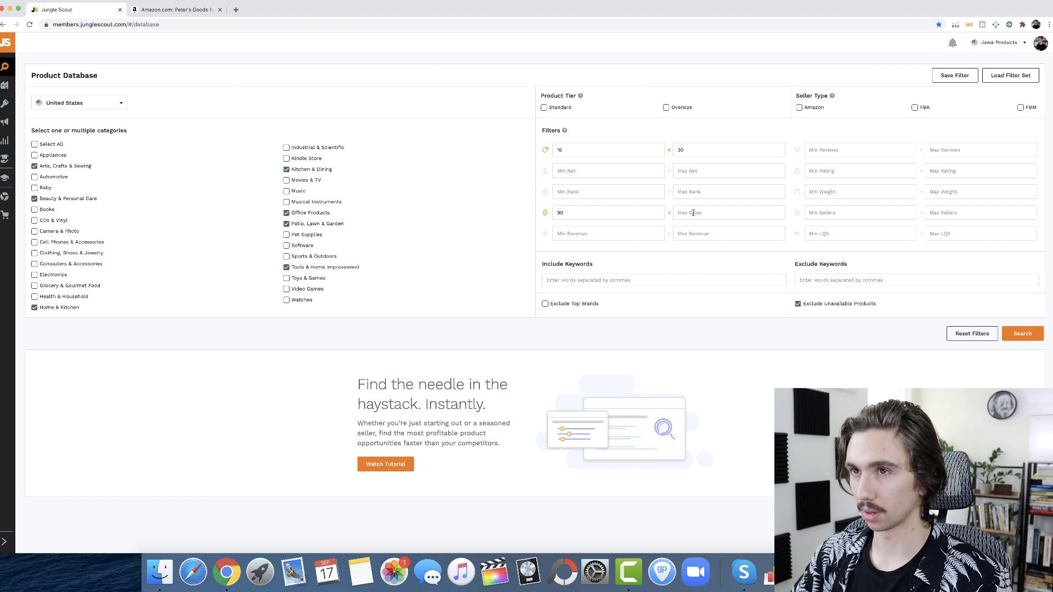
text(200)
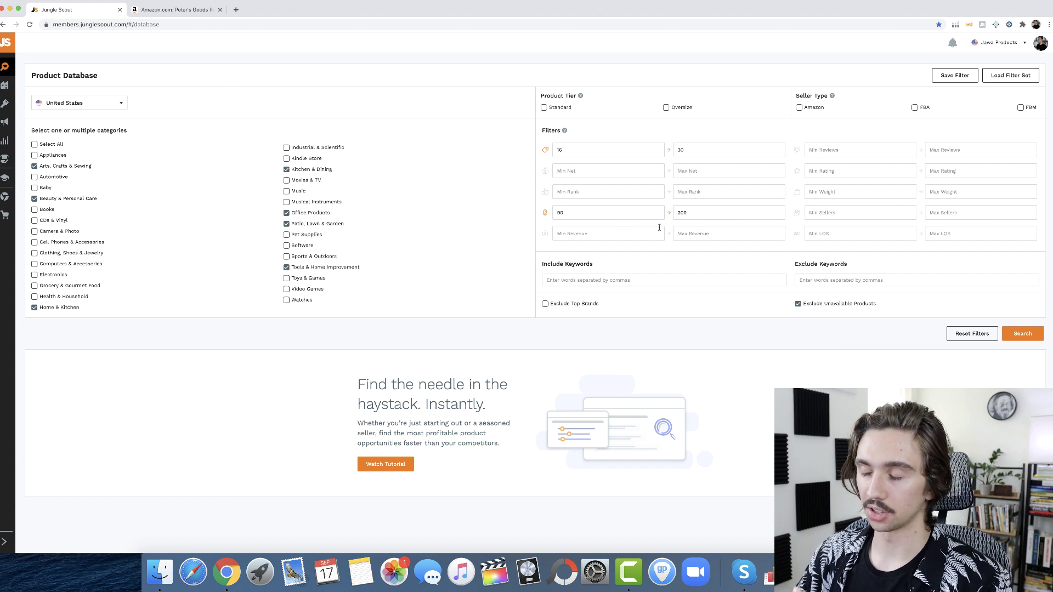
click(596, 150)
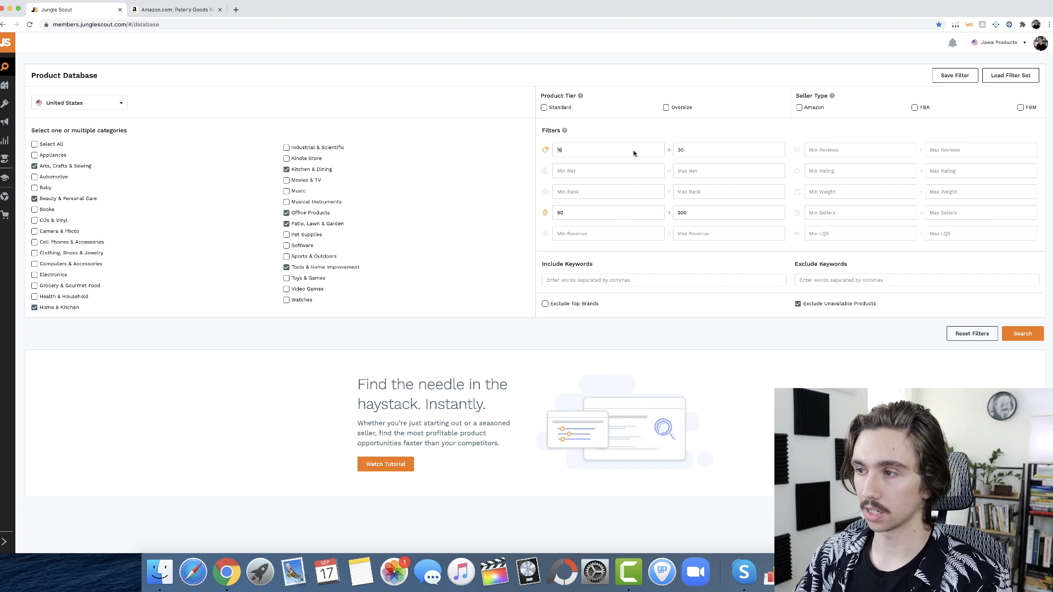
drag(741, 215, 634, 214)
click(671, 228)
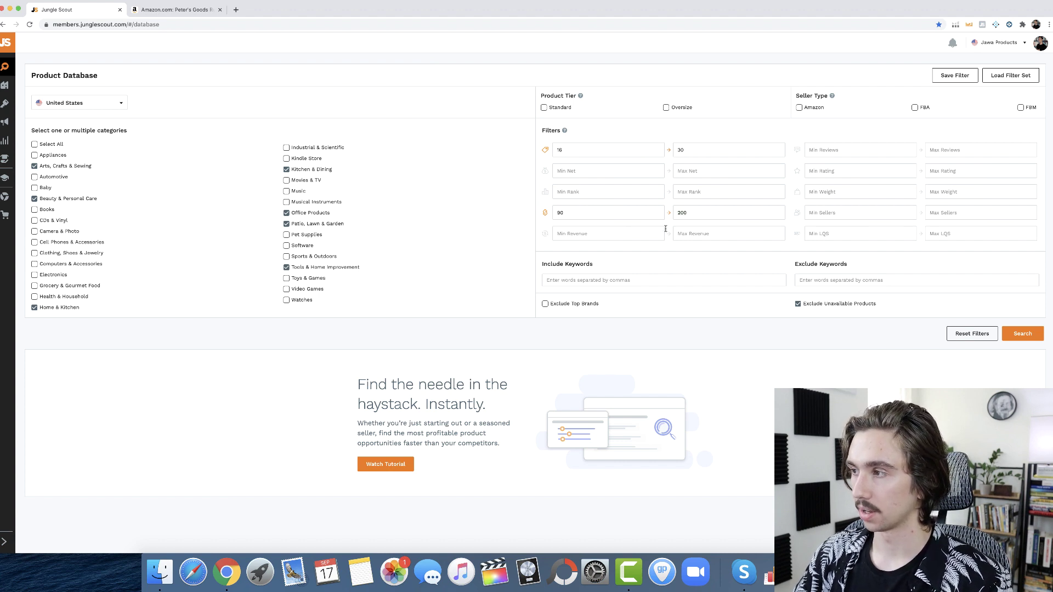
Set the reviews filter to a maximum of 185, without entering a minimum.
click(969, 152)
text(185)
click(971, 139)
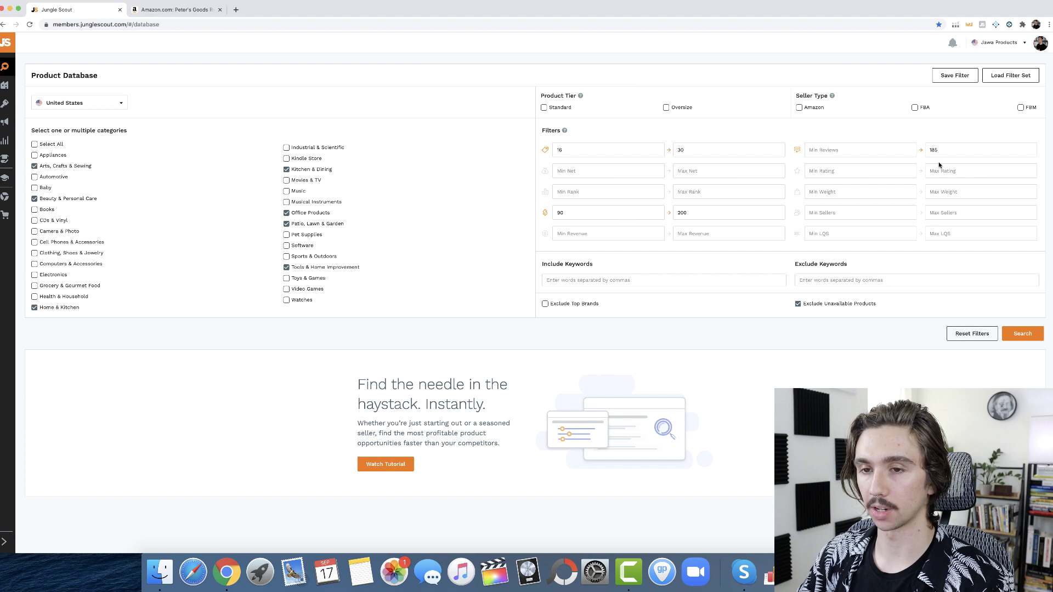
Close the Amazon floating shelves listing and run the product search with the chosen filters.
click(219, 10)
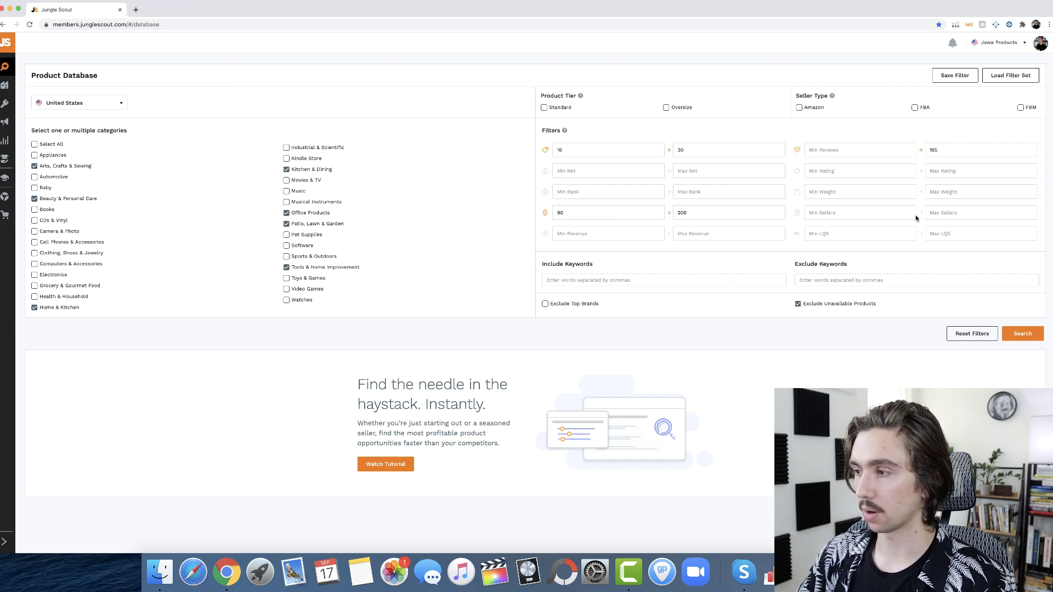
click(1028, 337)
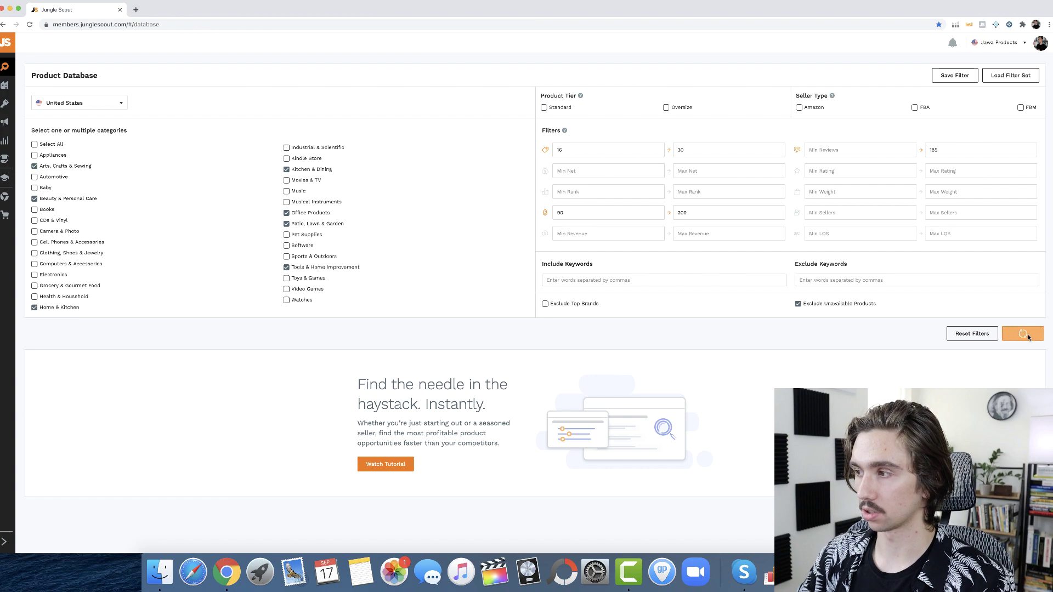
Browse the list of matching products, examining their categories, monthly sales, prices and review counts for product ideas.
scroll(461, 307, down, 5)
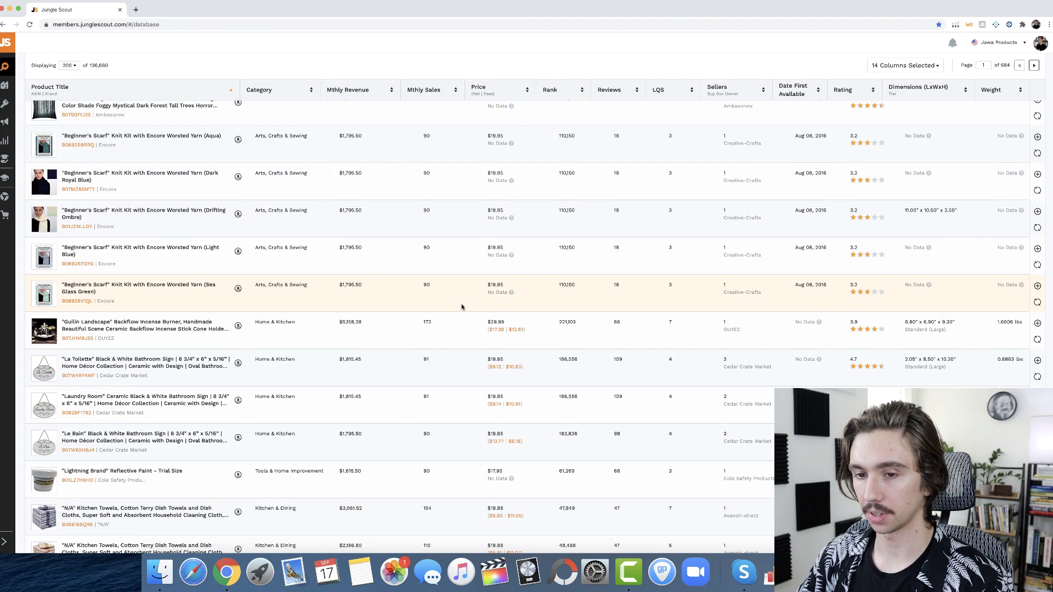
scroll(461, 307, down, 6)
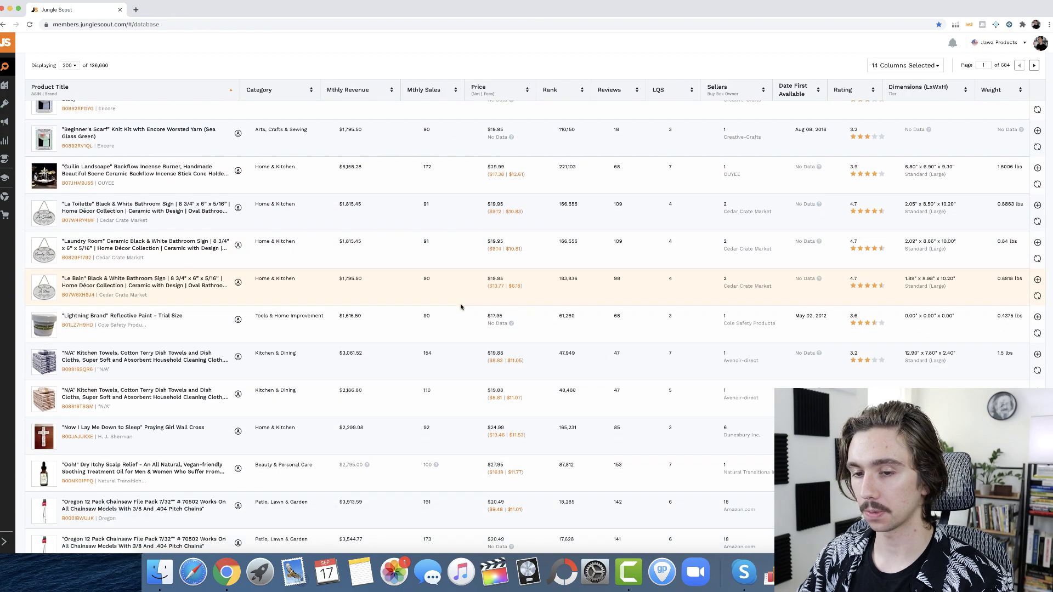
scroll(460, 307, down, 6)
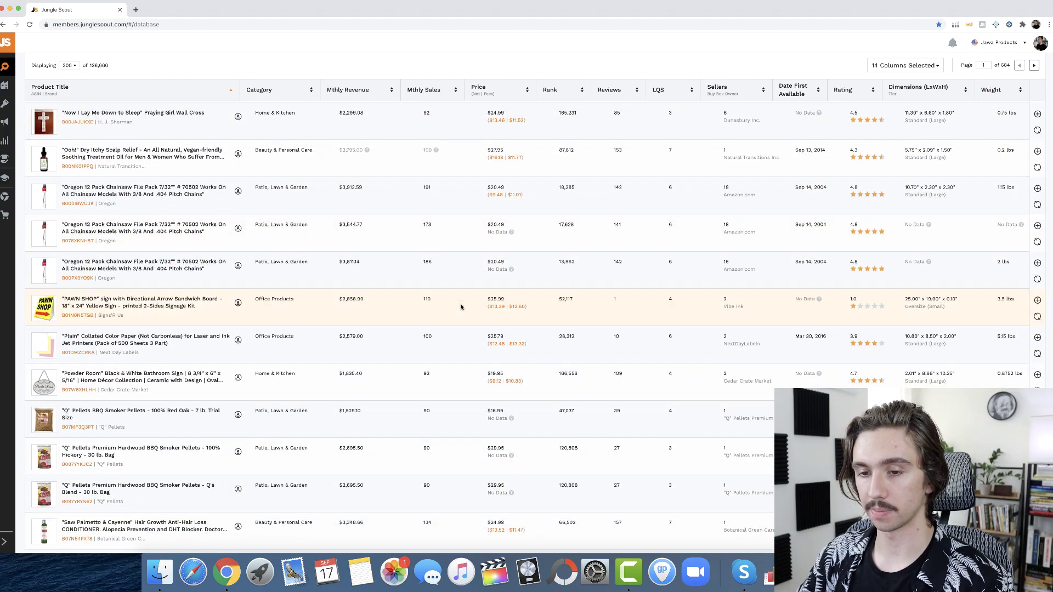
scroll(461, 307, down, 7)
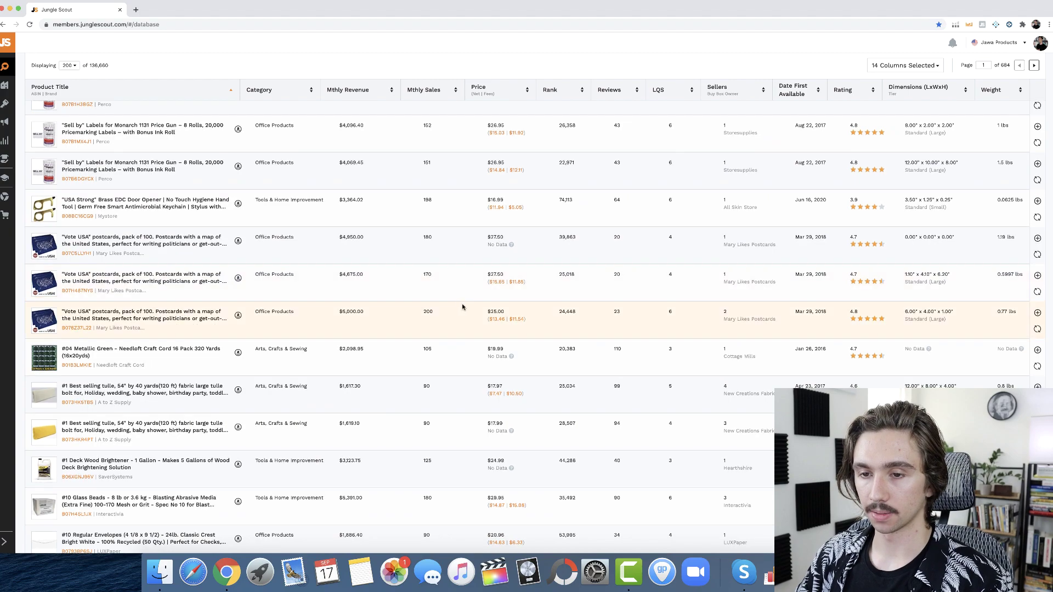
scroll(462, 307, down, 8)
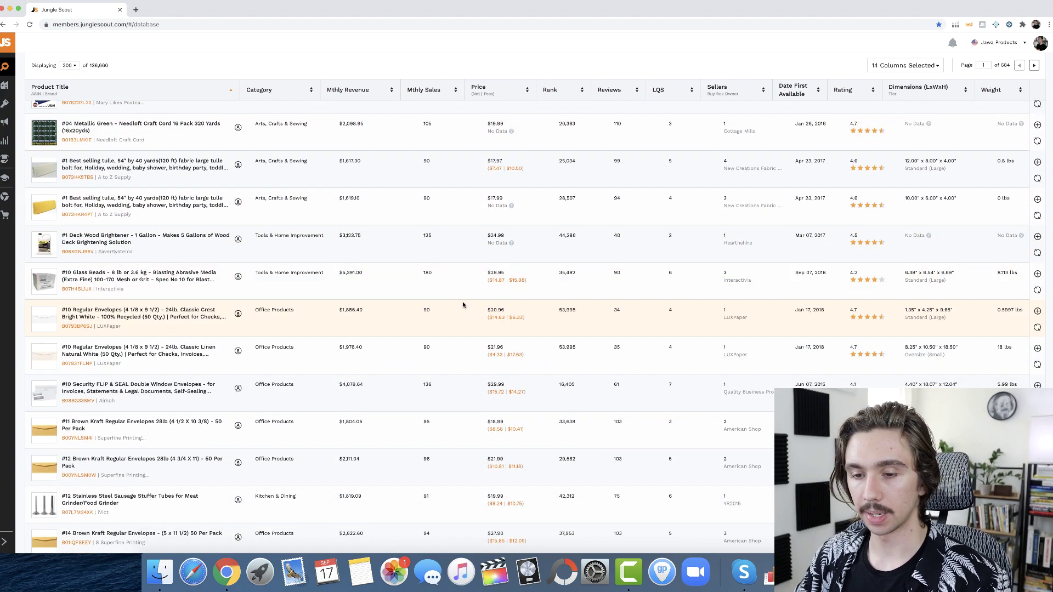
scroll(462, 305, down, 6)
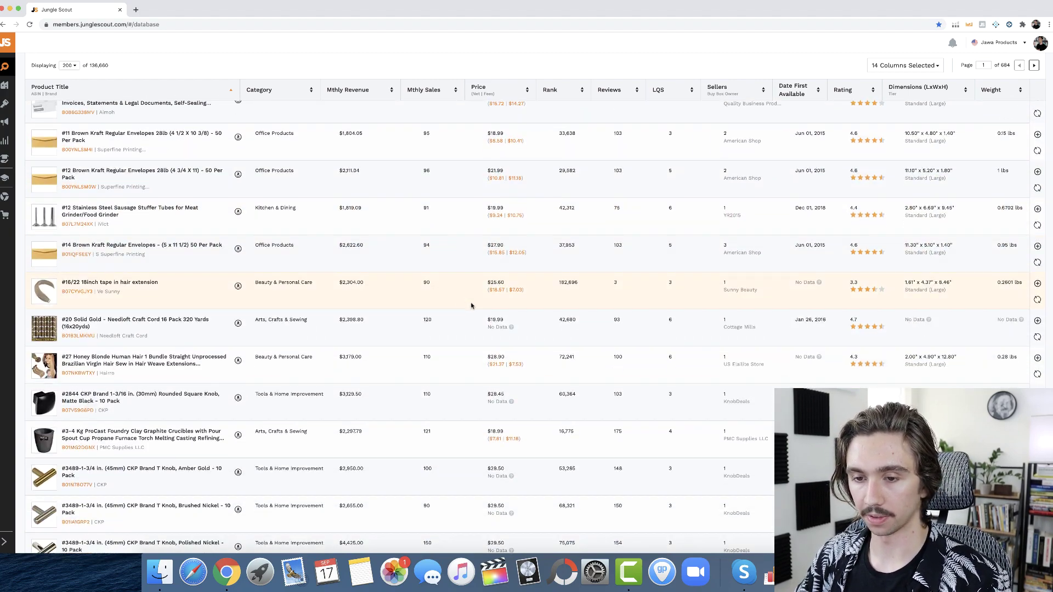
scroll(470, 305, down, 5)
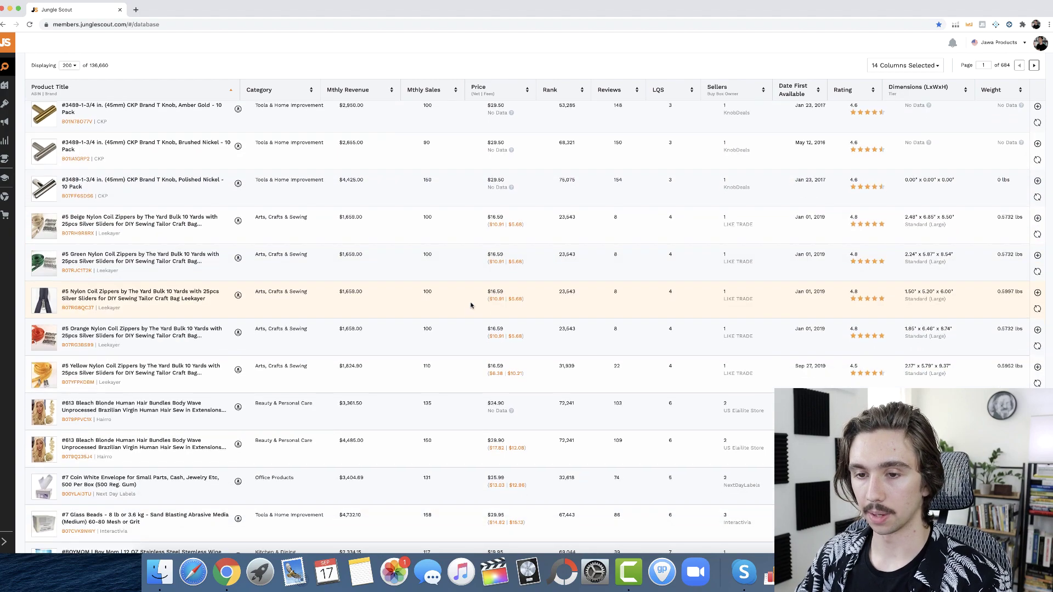
scroll(470, 306, down, 5)
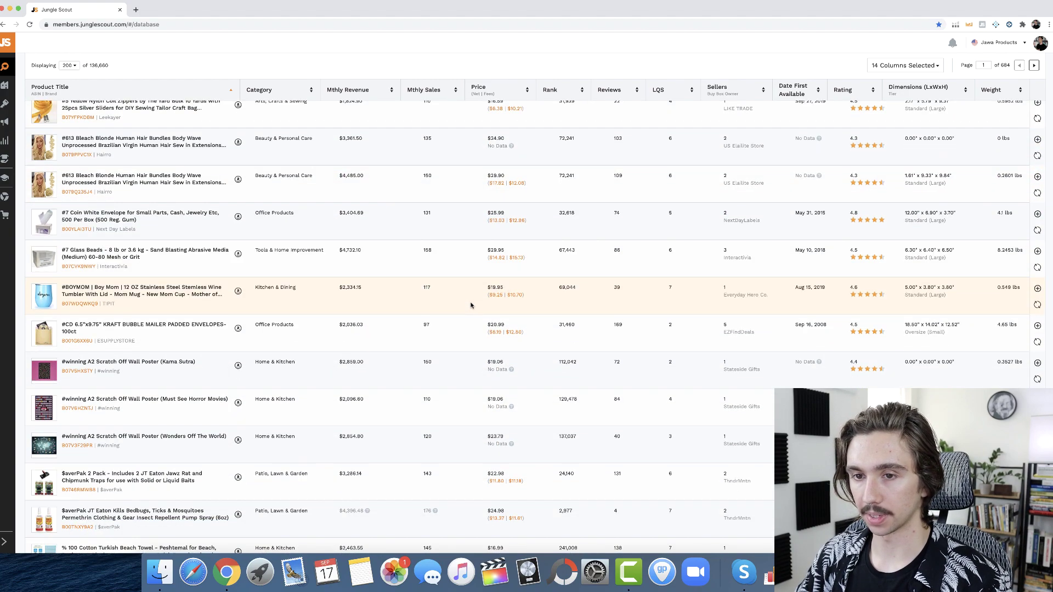
scroll(470, 306, down, 3)
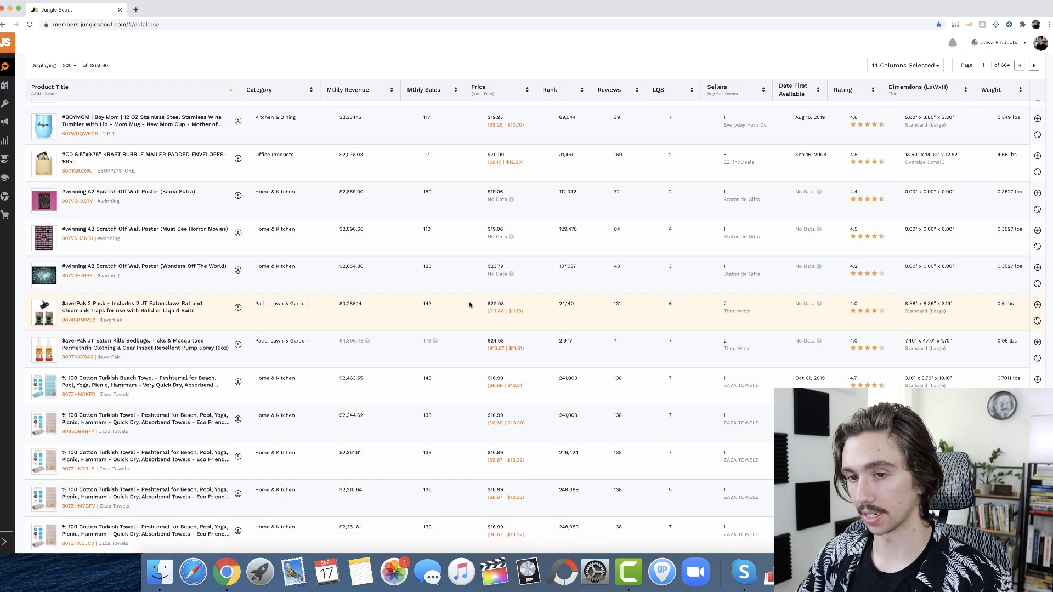
scroll(470, 306, down, 1)
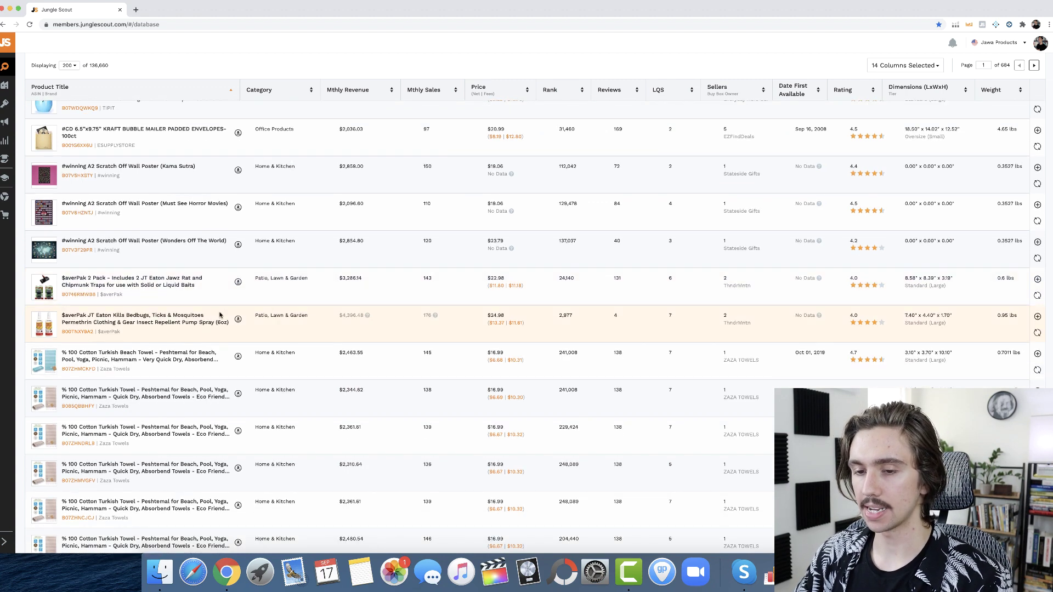
Look further down the product results for promising items, comparing categories, monthly sales, prices and review counts.
scroll(220, 315, down, 15)
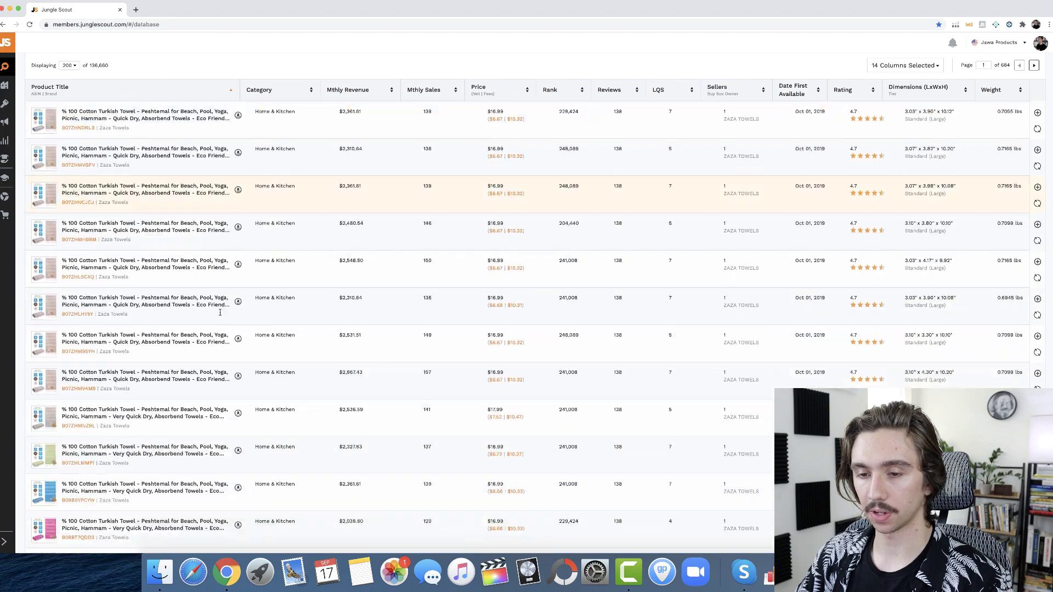
scroll(220, 314, down, 4)
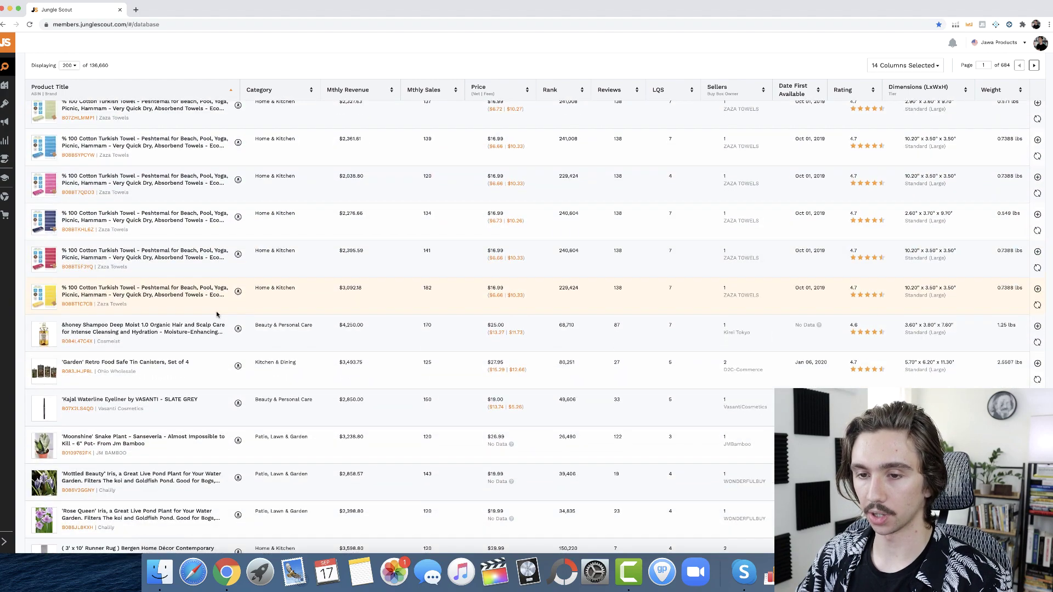
scroll(165, 418, down, 15)
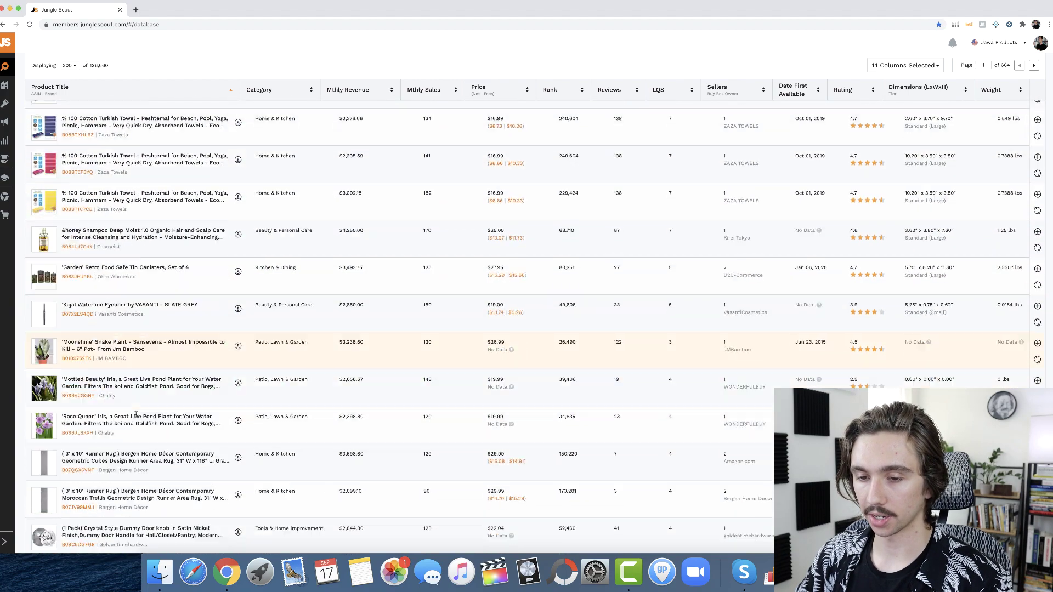
scroll(135, 416, down, 15)
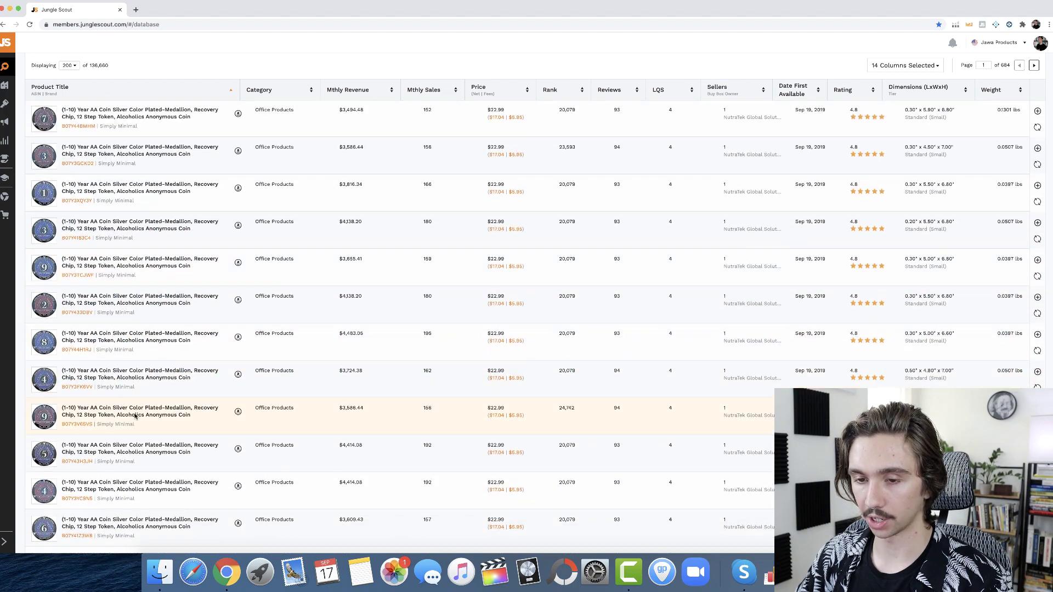
scroll(134, 417, down, 5)
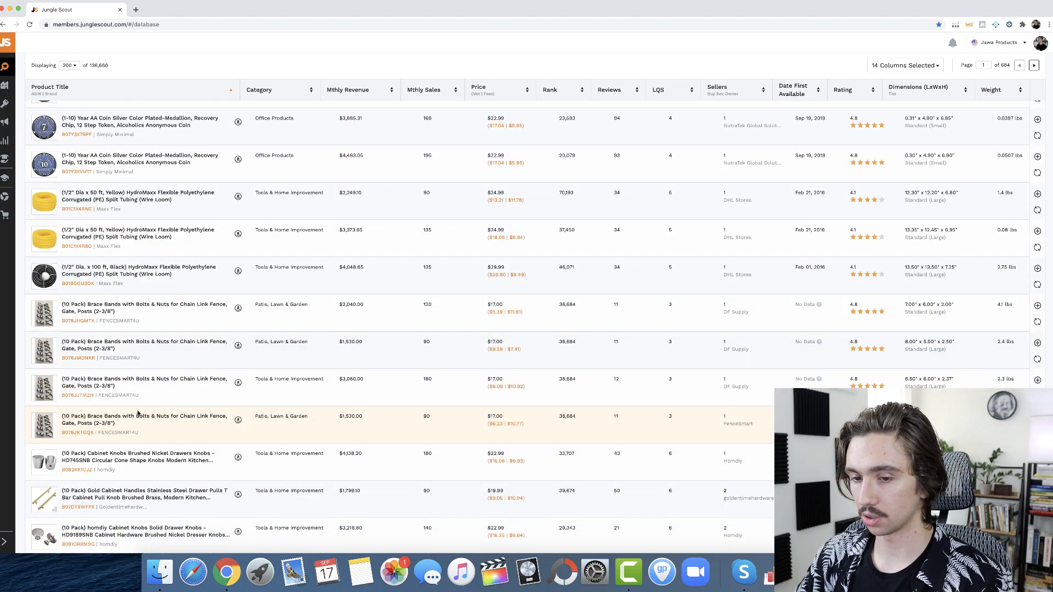
scroll(158, 411, down, 15)
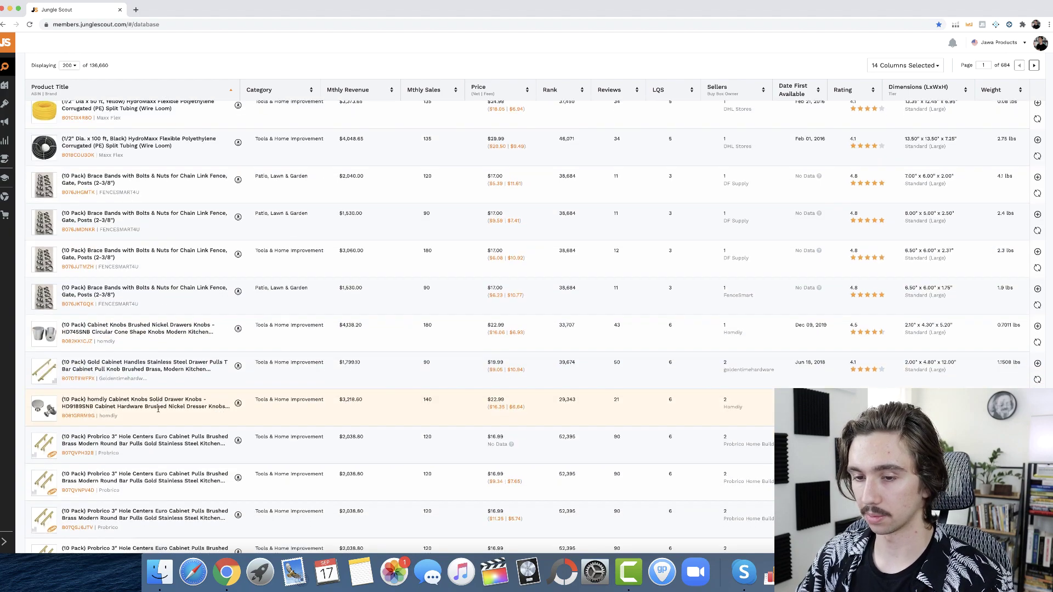
scroll(156, 412, down, 15)
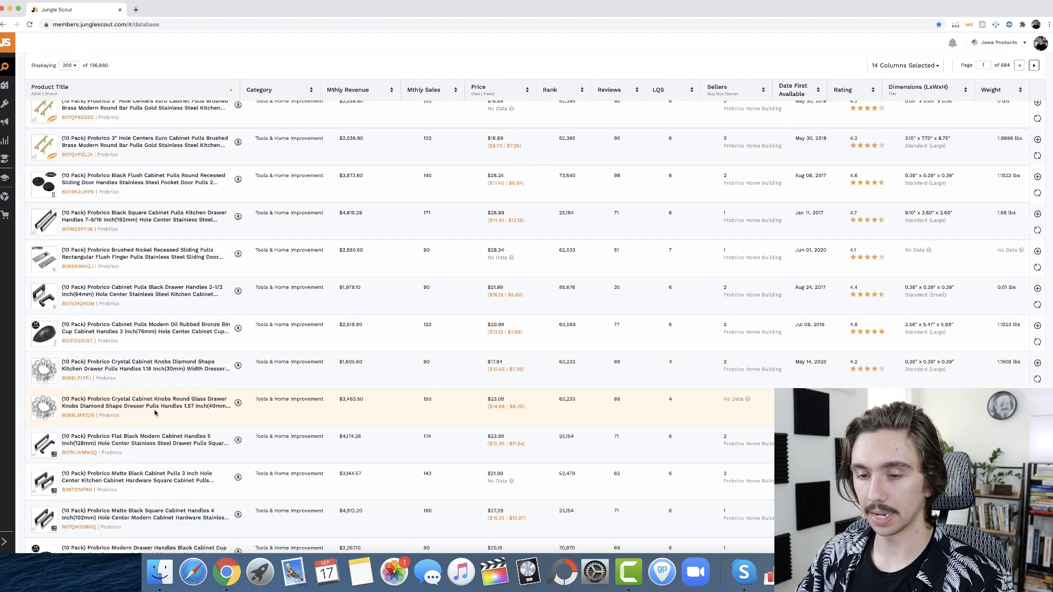
scroll(155, 412, down, 7)
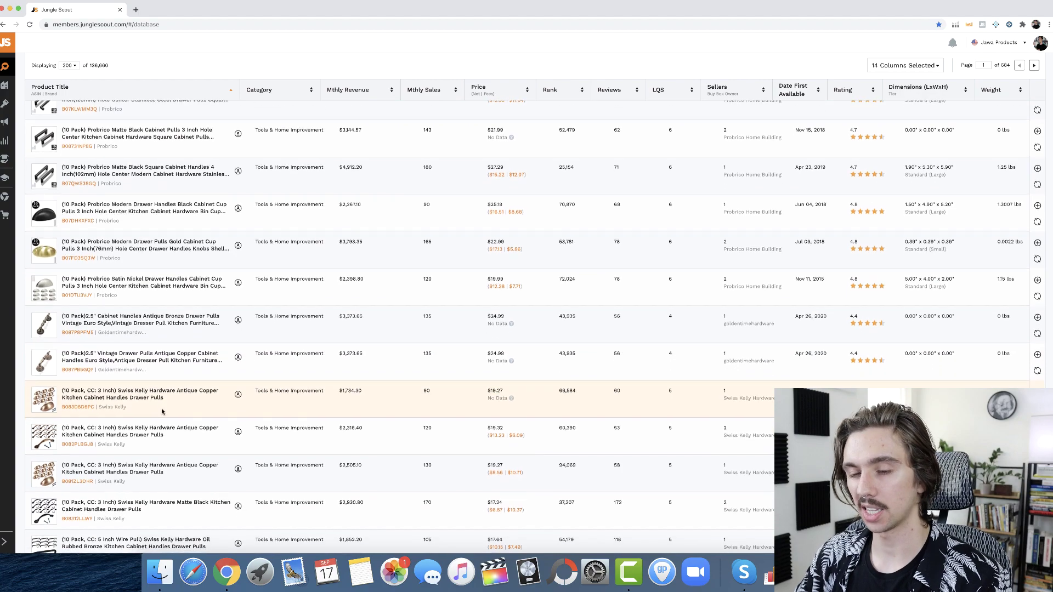
scroll(163, 412, down, 2)
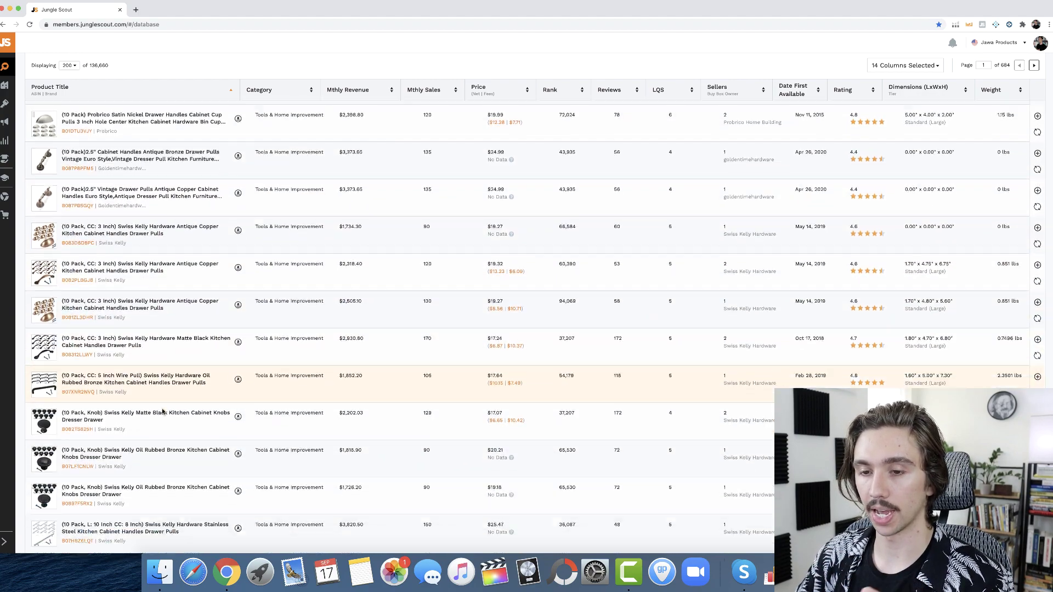
scroll(161, 412, down, 20)
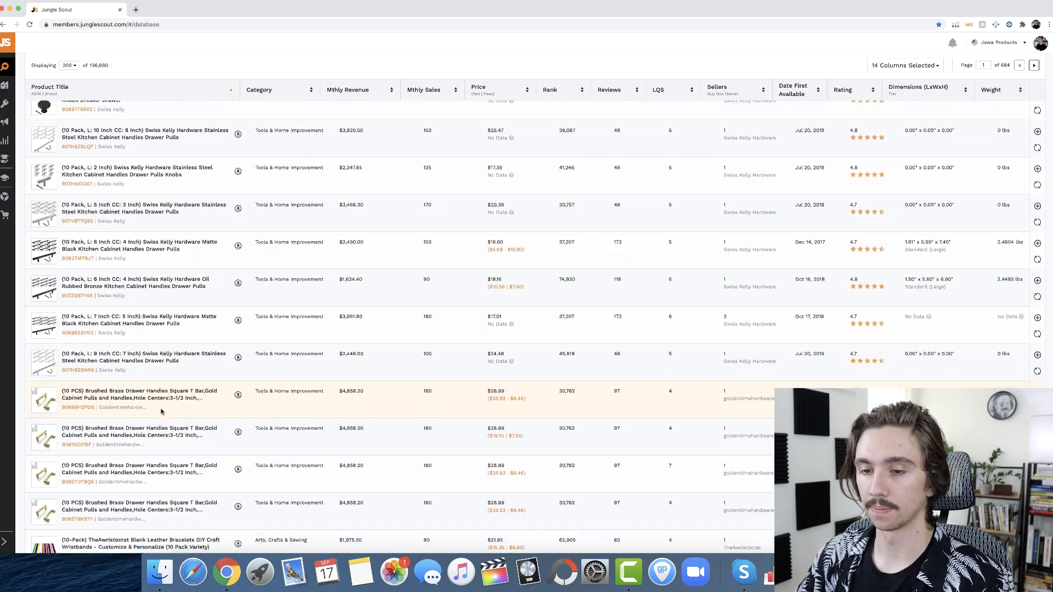
scroll(161, 411, down, 1)
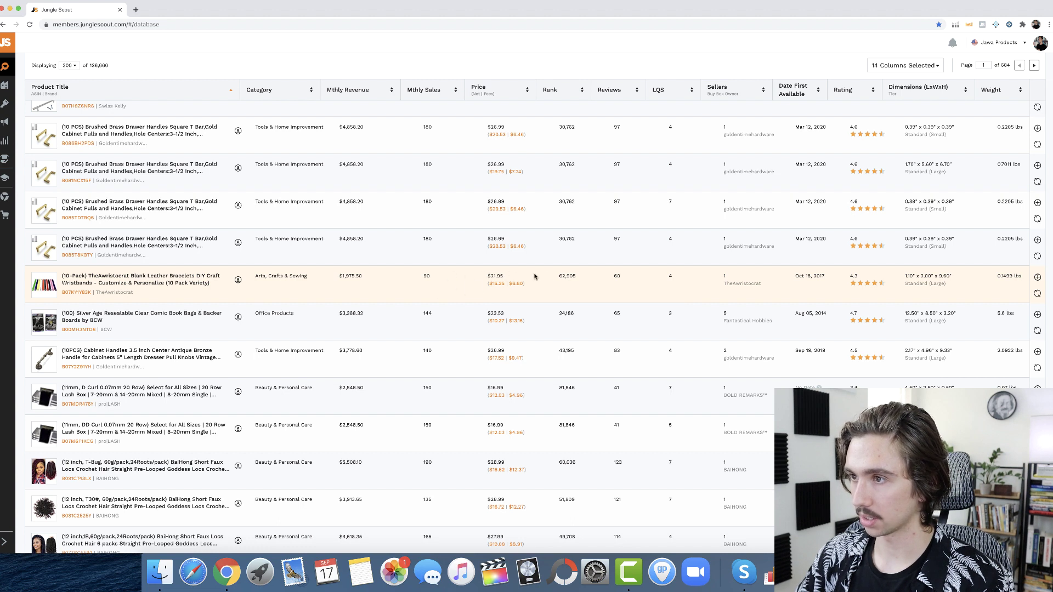
Check the sales rank of the 10-pack blank leather bracelets and review the remaining products down to the end of the page.
drag(554, 277, 584, 279)
click(585, 279)
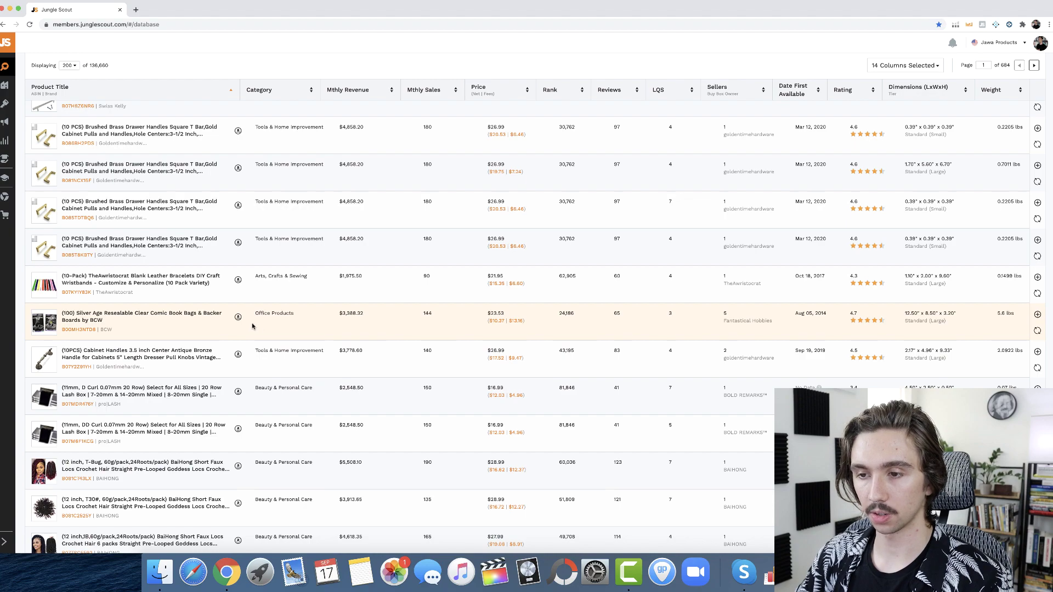
scroll(252, 326, down, 2)
scroll(252, 326, down, 6)
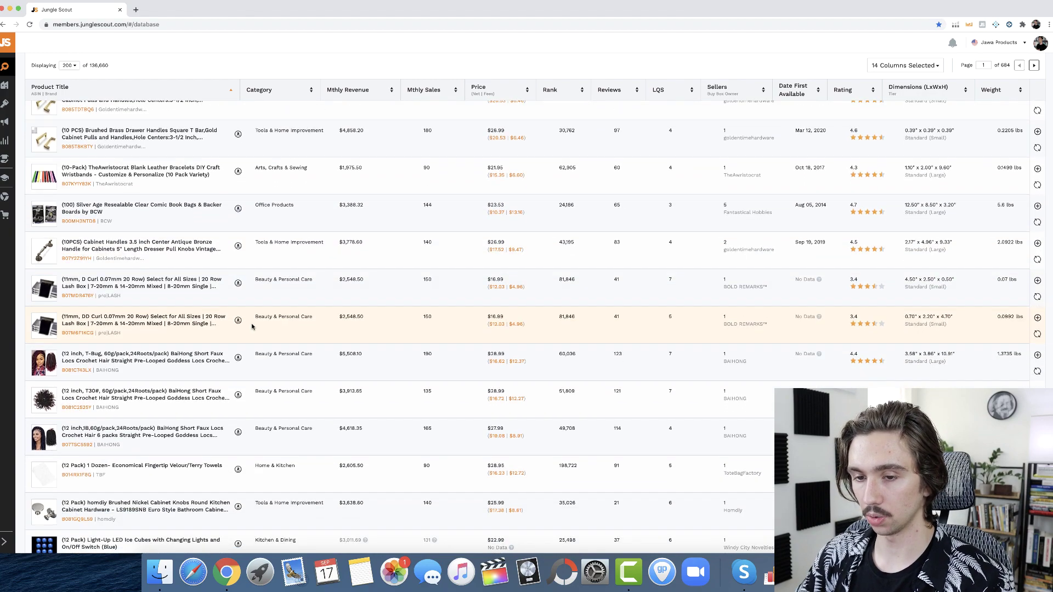
scroll(251, 327, down, 2)
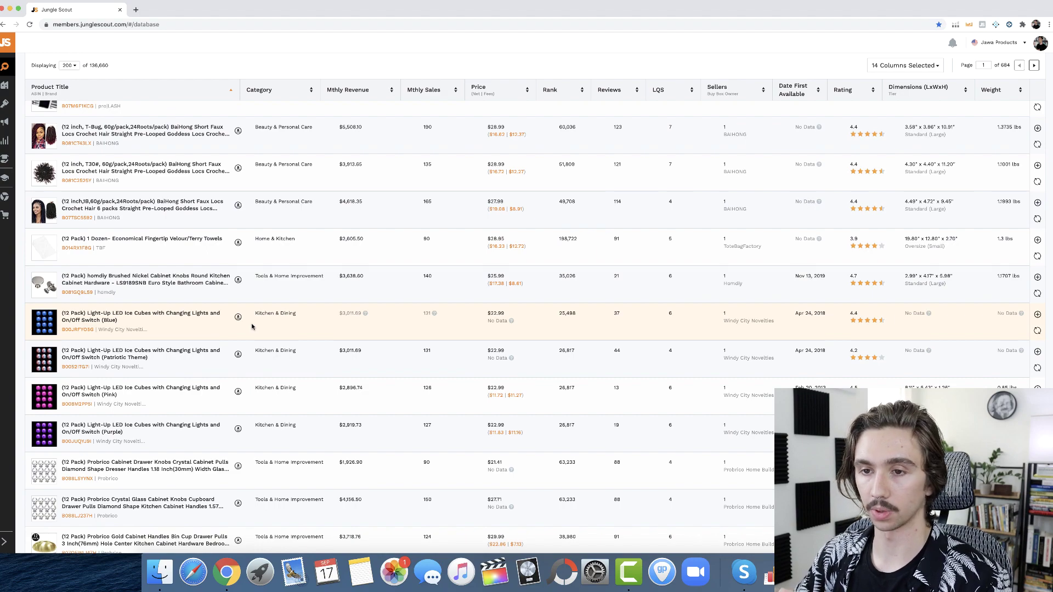
scroll(252, 327, down, 4)
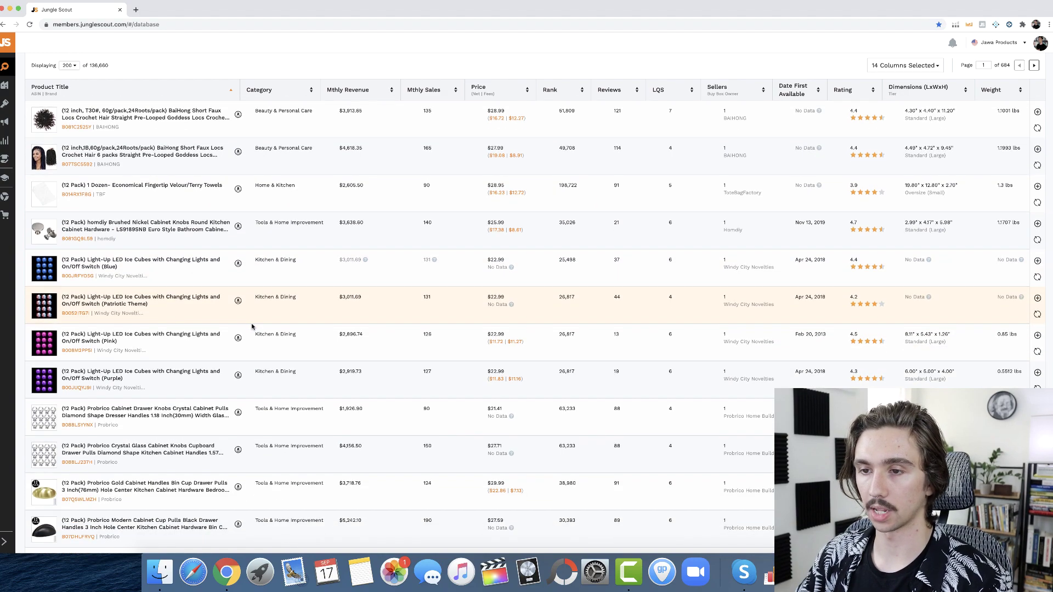
scroll(251, 327, down, 10)
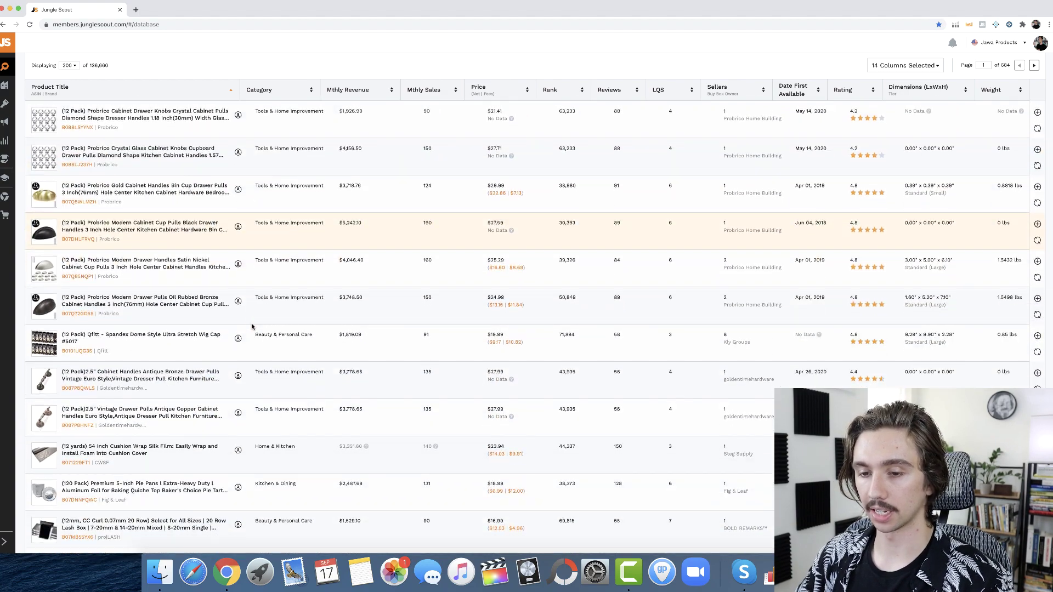
scroll(252, 327, down, 1)
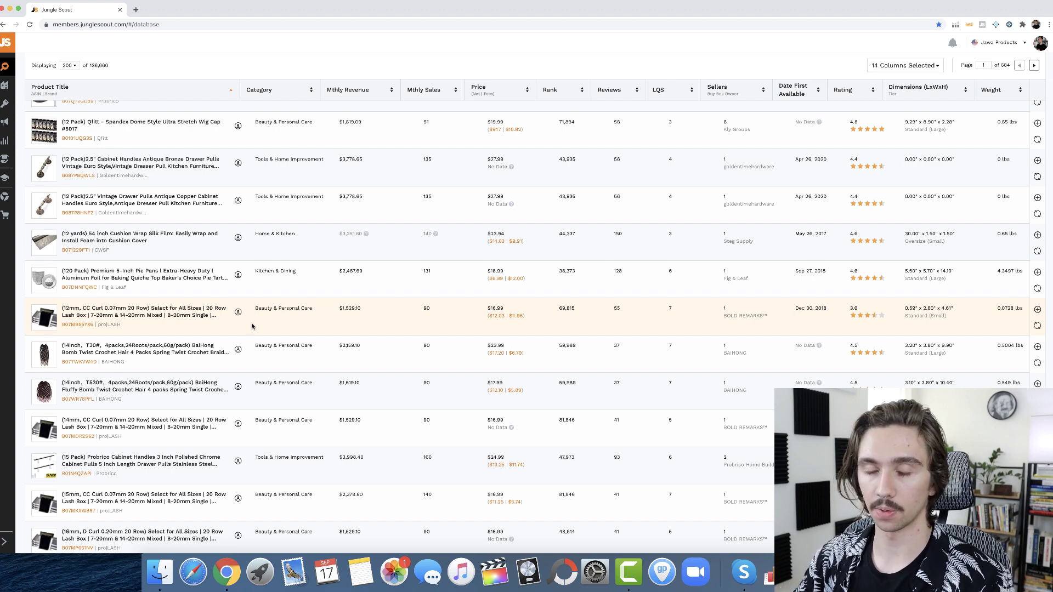
scroll(252, 326, down, 3)
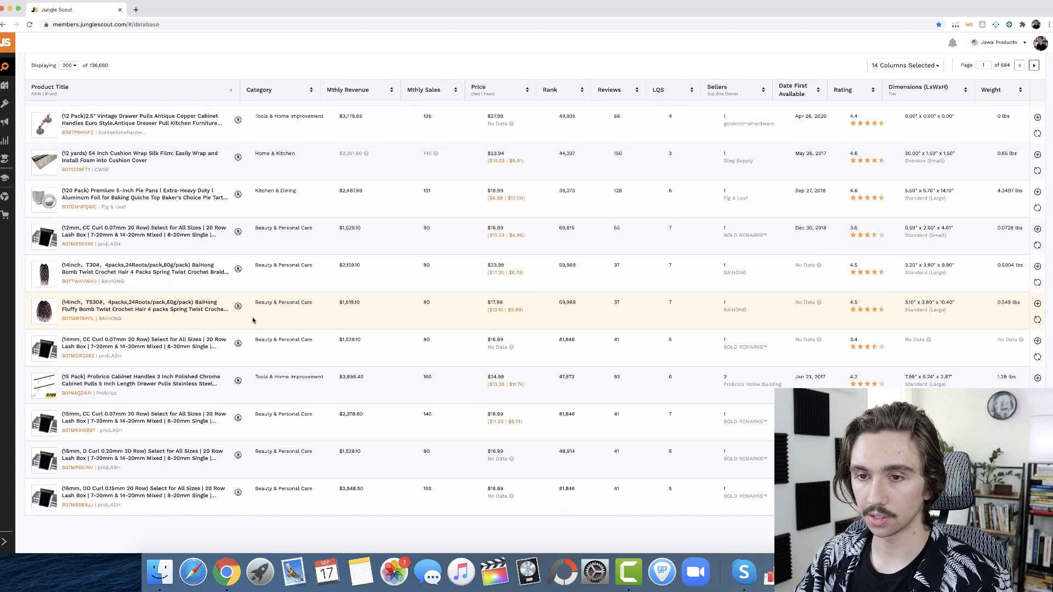
Return to the 10-pack blank leather bracelets in the results and open their Amazon listing.
scroll(250, 321, up, 1)
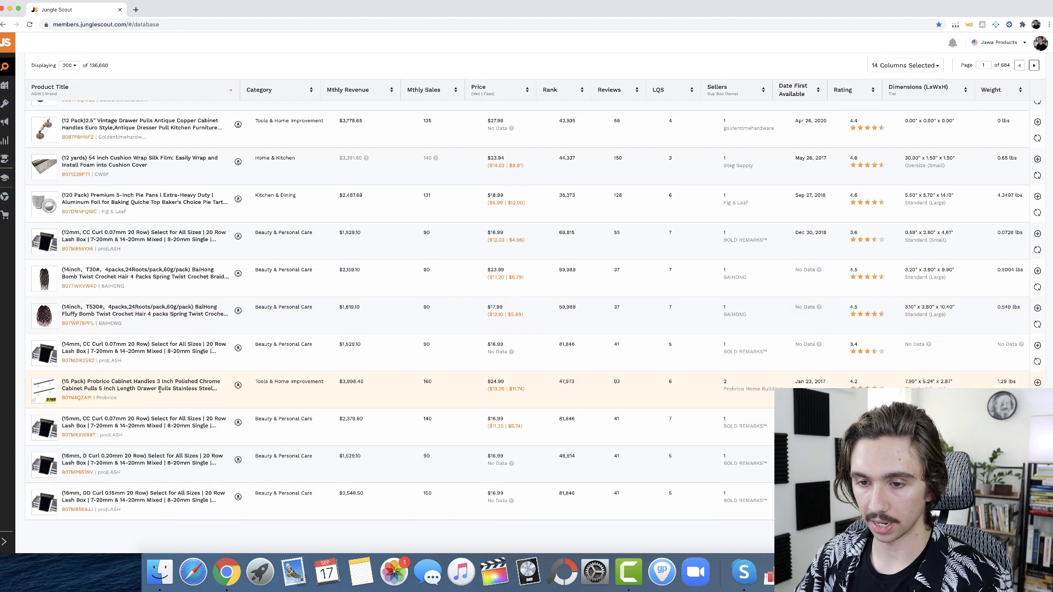
scroll(176, 388, up, 15)
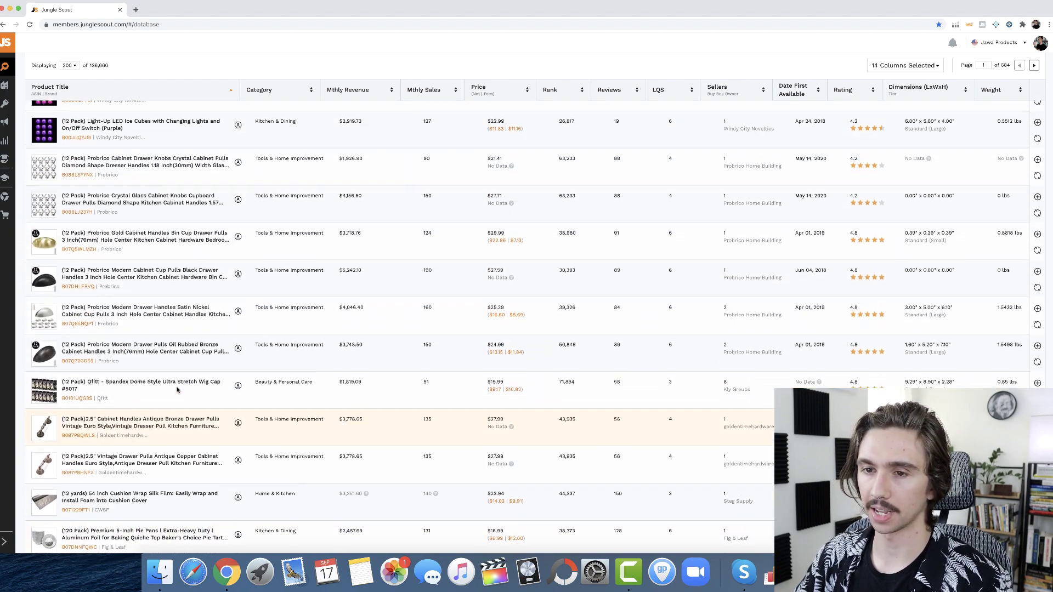
scroll(177, 389, up, 10)
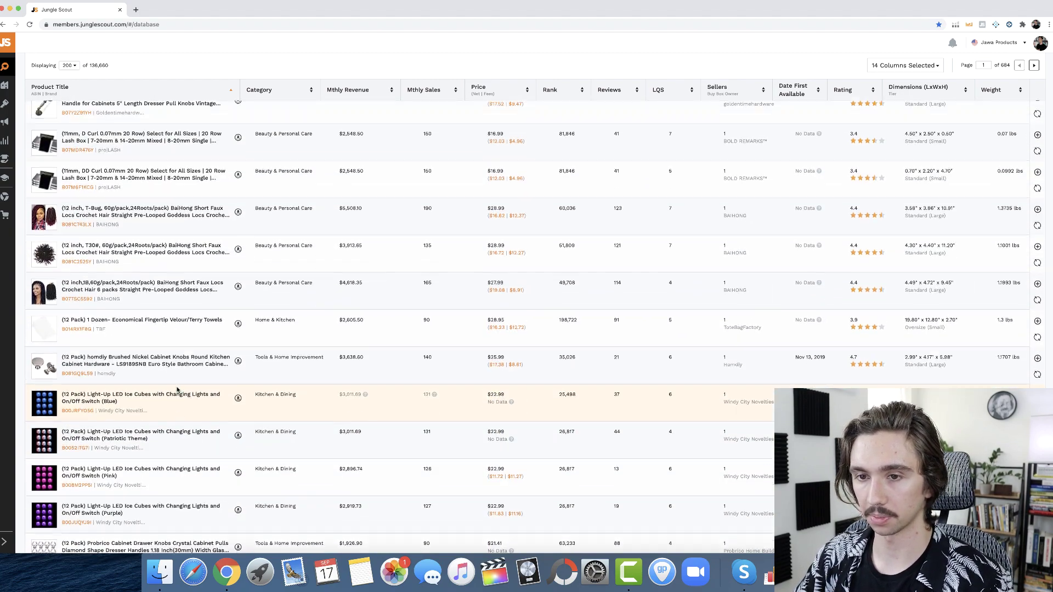
scroll(177, 389, up, 2)
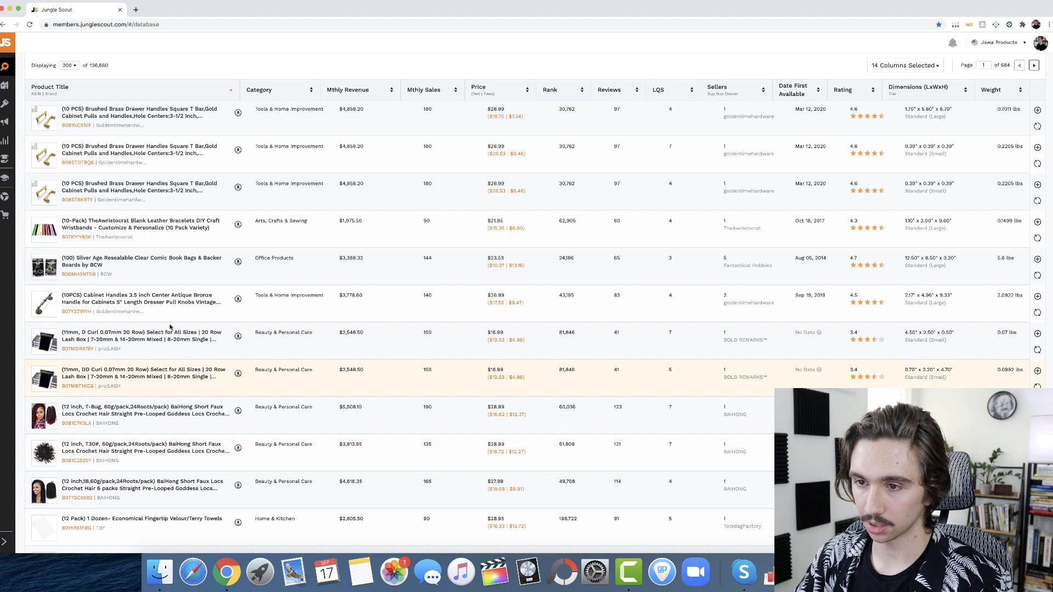
click(238, 225)
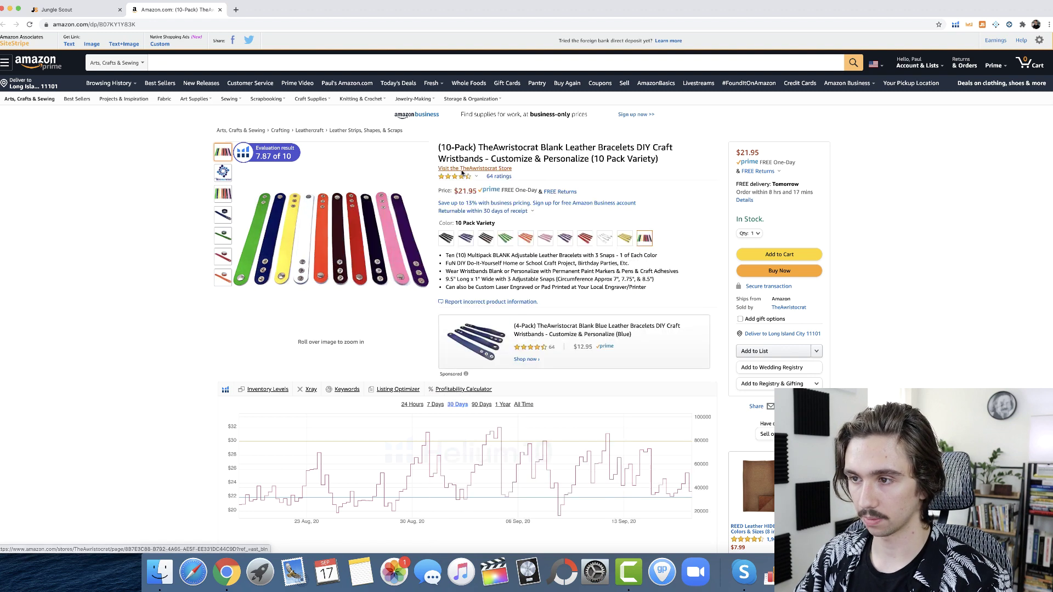
Copy "Blank Leather Bracelets" from the listing title and set the Amazon search department to All Departments.
mouse_move(465, 193)
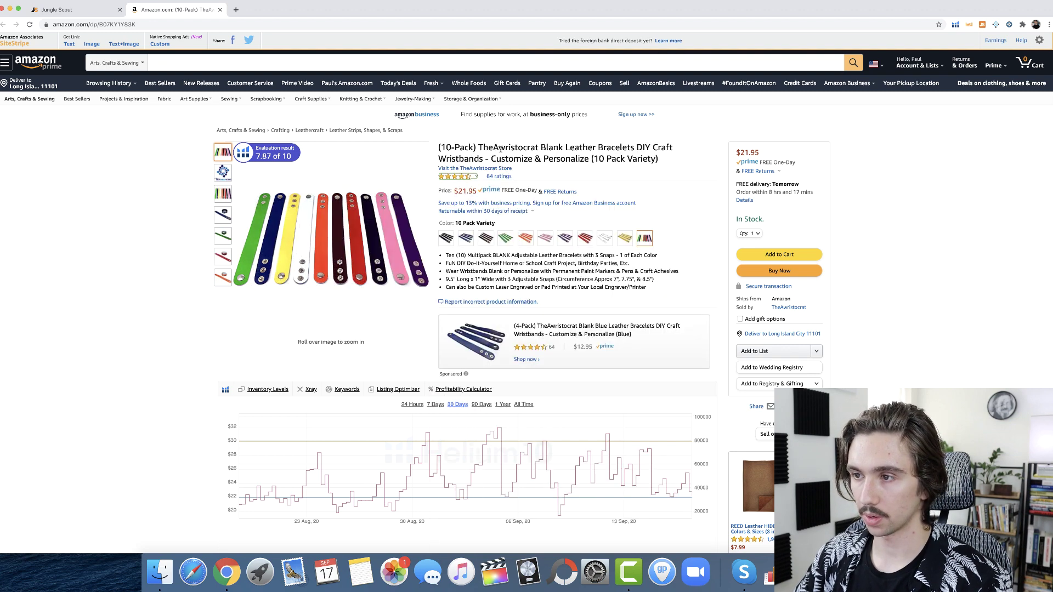
drag(543, 149, 637, 148)
key(super+c)
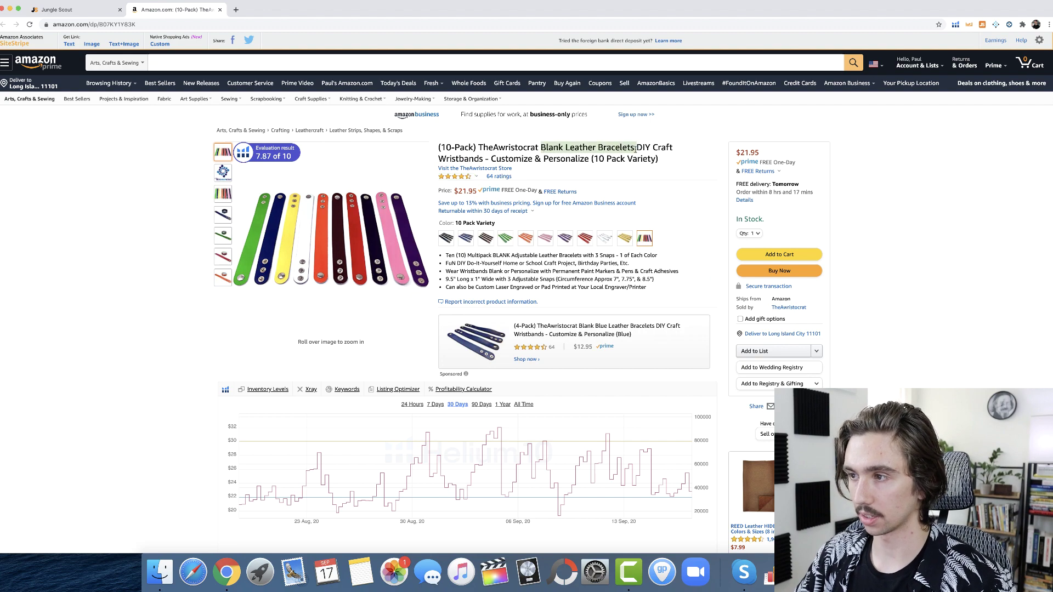
click(141, 68)
Show the listing's sales chart for All Time and examine the price and sales rank history for demand trends.
scroll(236, 139, down, 4)
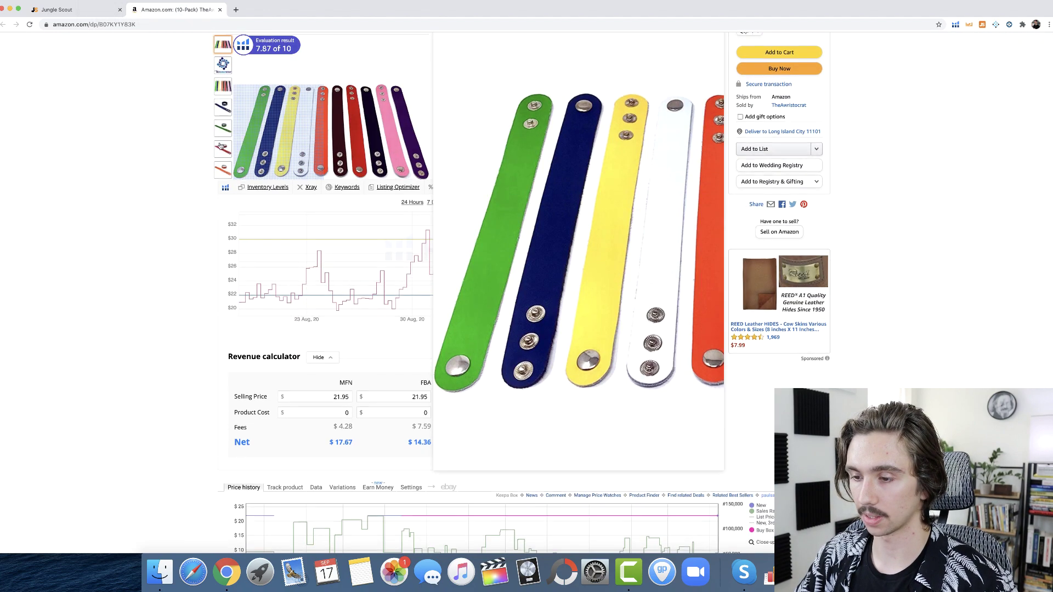
click(523, 202)
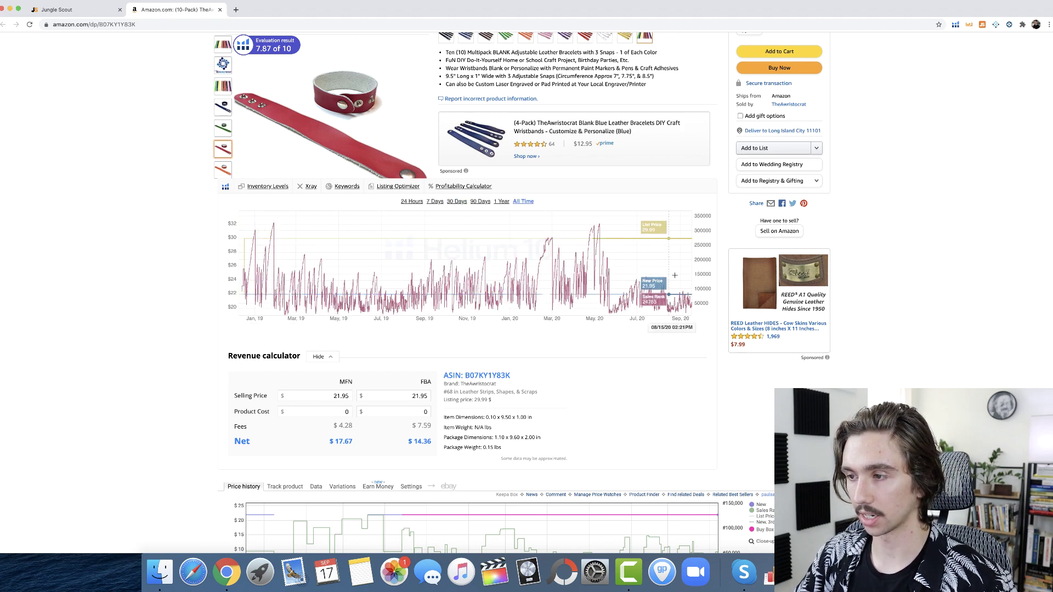
scroll(680, 280, down, 3)
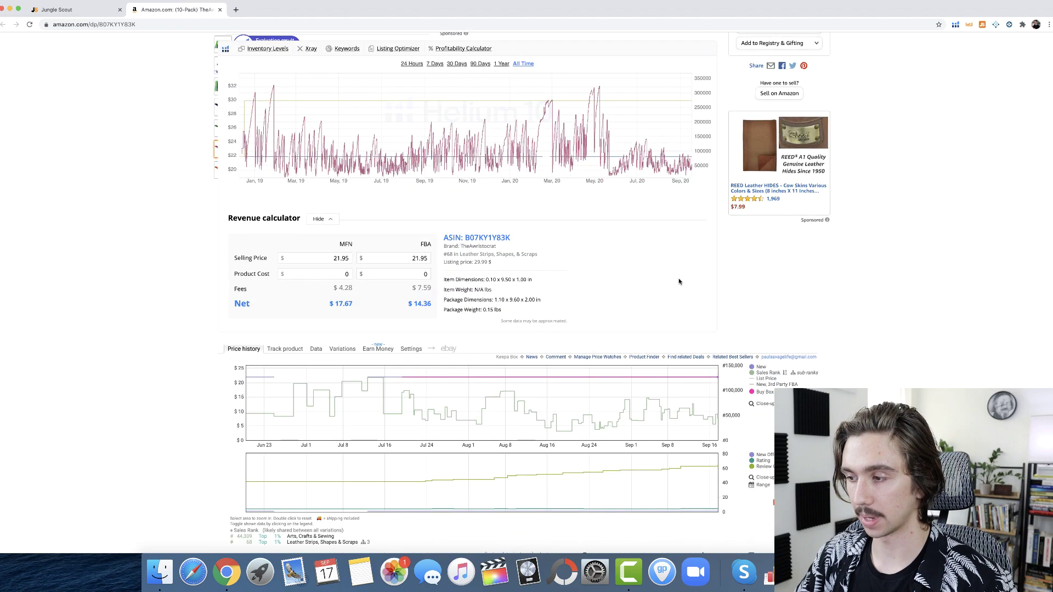
scroll(680, 279, up, 5)
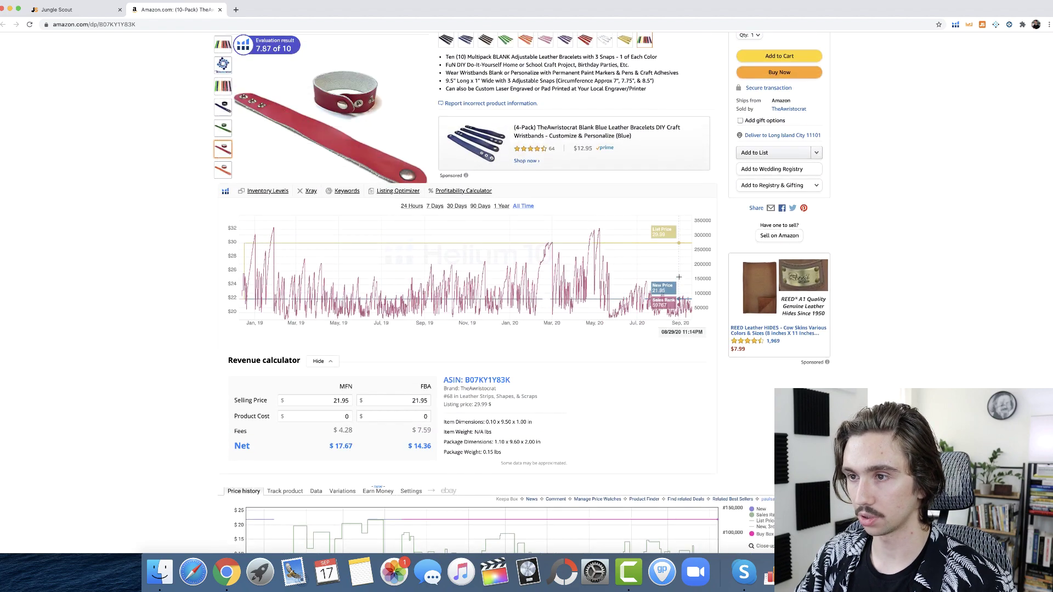
scroll(678, 279, up, 1)
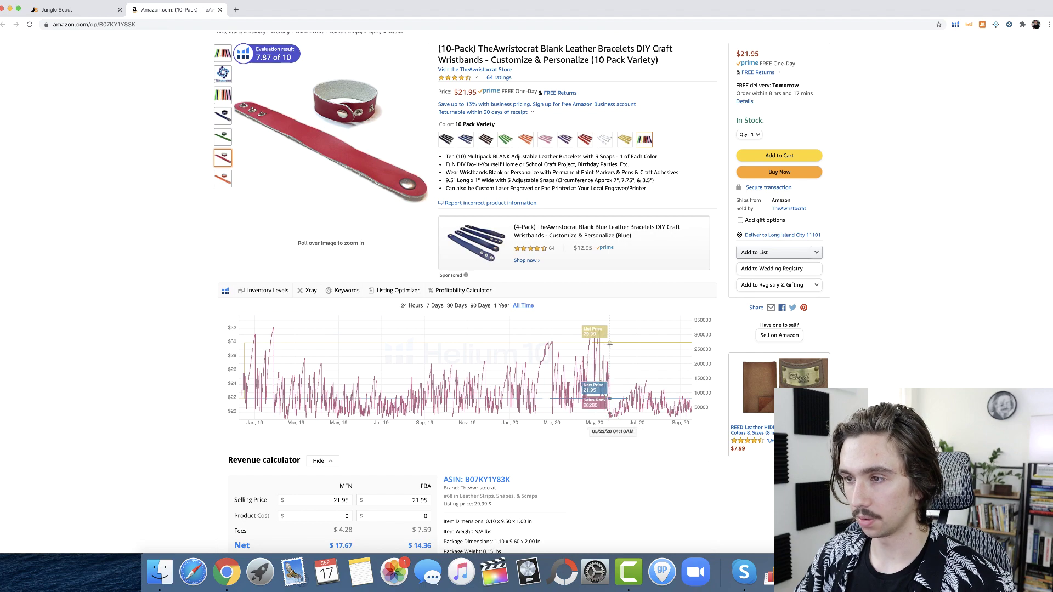
scroll(607, 344, up, 2)
scroll(607, 345, down, 3)
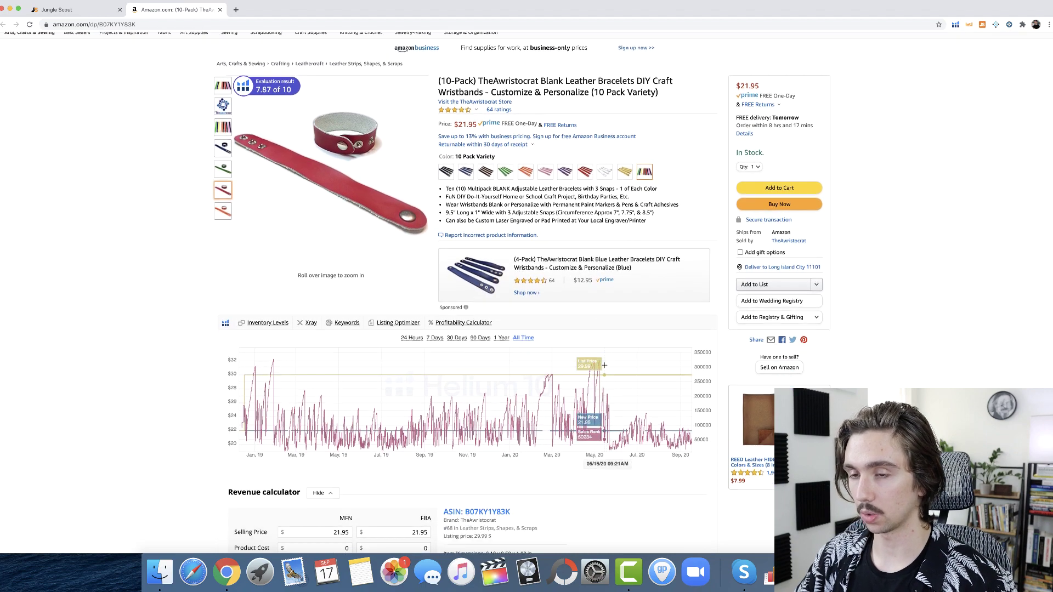
scroll(605, 363, up, 1)
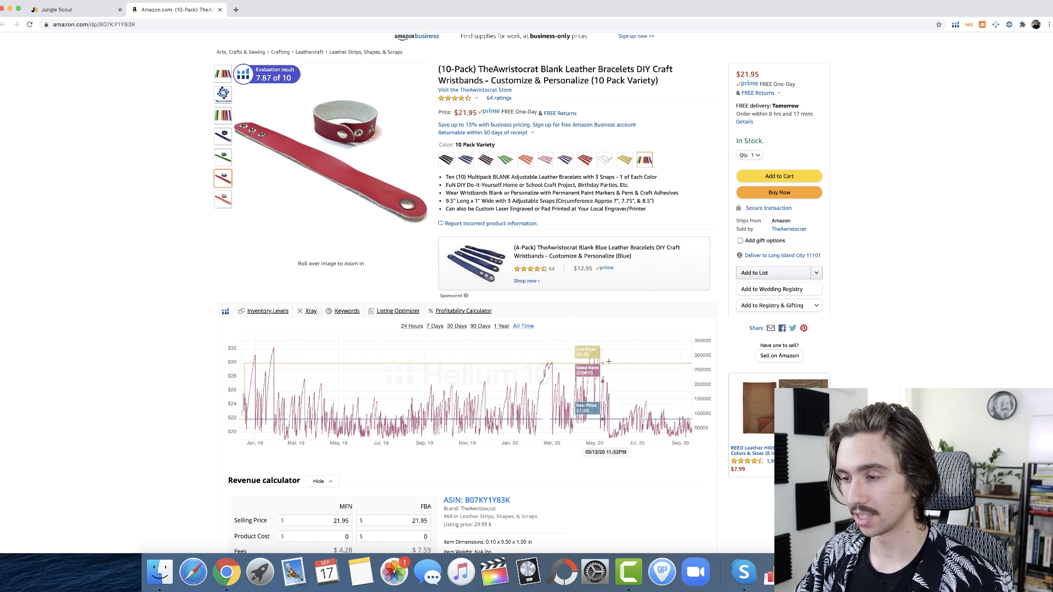
scroll(317, 362, up, 3)
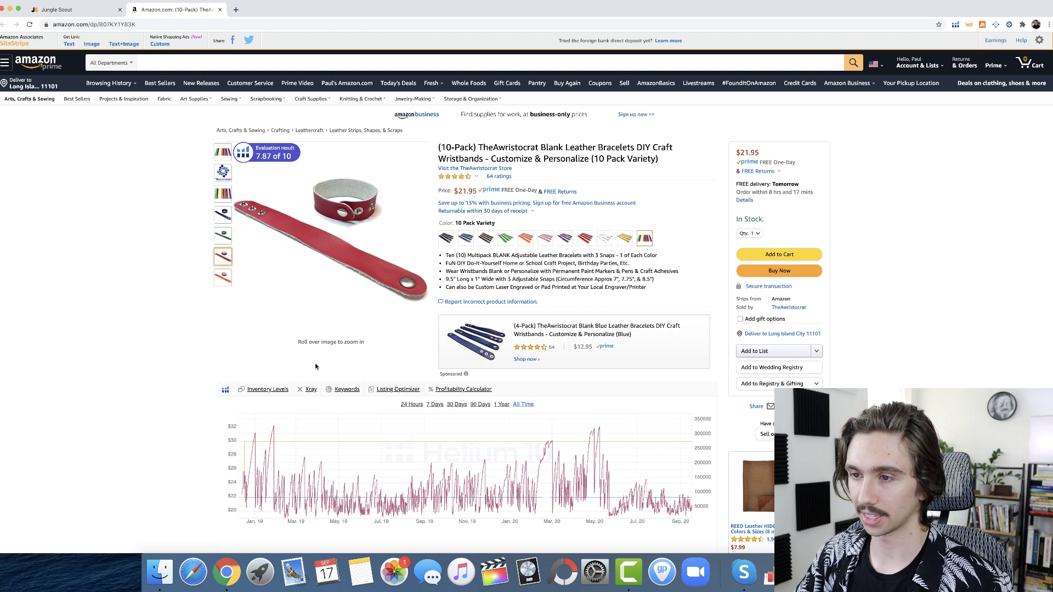
Search Amazon for the copied phrase "Blank Leather Bracelets".
click(158, 67)
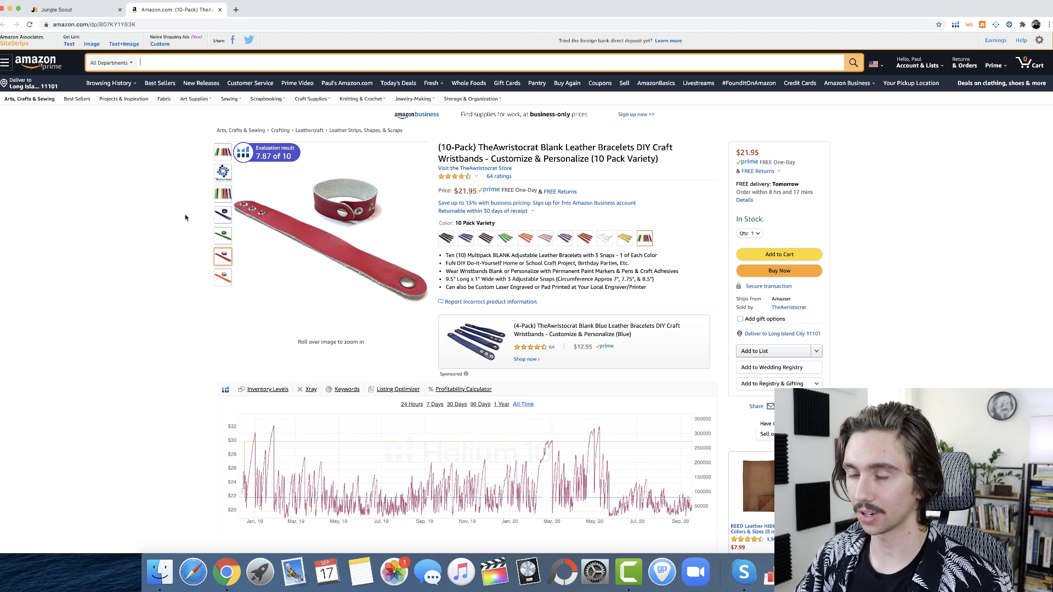
key(super+v)
key(Return)
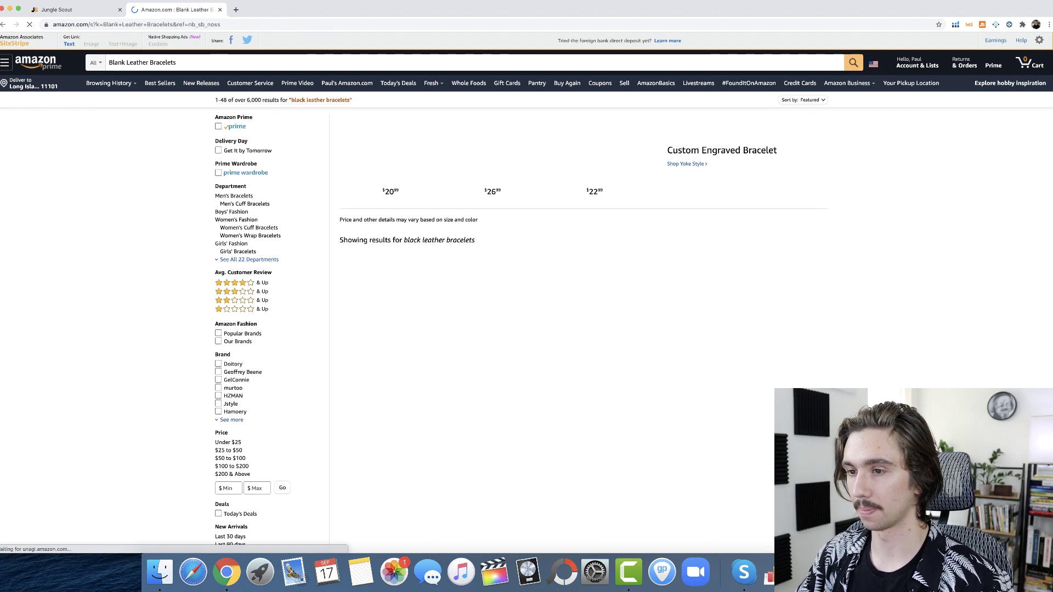
Skim the products found for the short phrase and return to the 10-pack blank leather bracelets listing.
scroll(938, 266, down, 3)
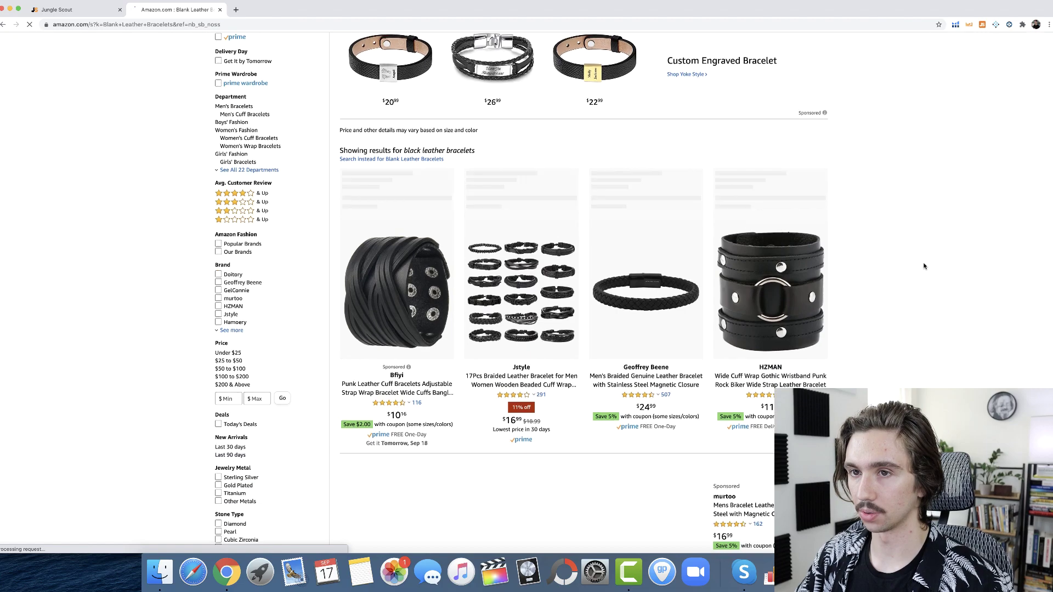
scroll(934, 267, down, 15)
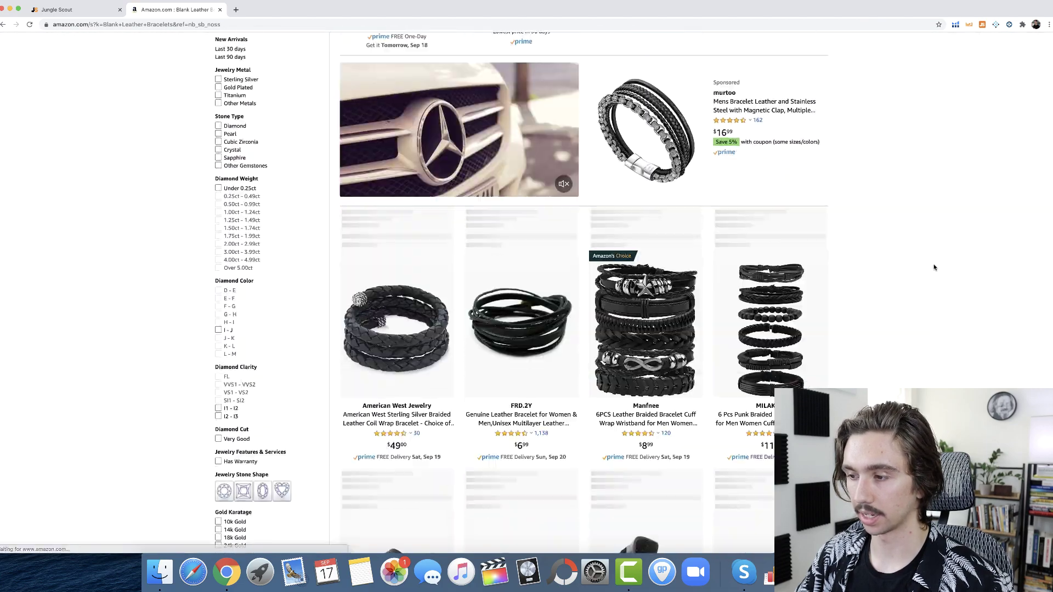
key(Home)
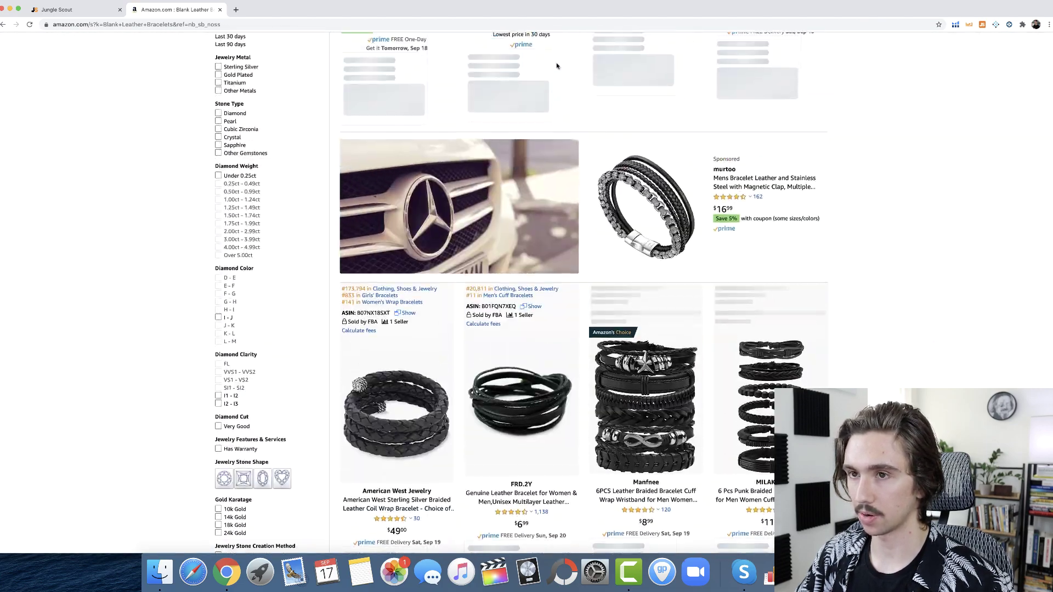
click(4, 24)
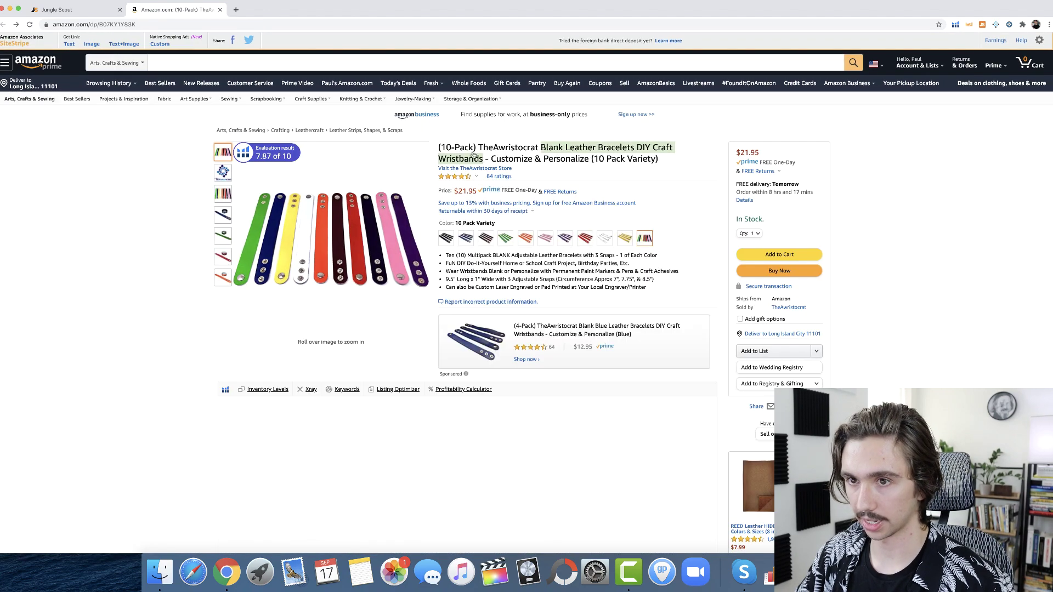
Search all Amazon departments for "Blank Leather Bracelets DIY Craft Wristbands".
click(137, 62)
click(169, 63)
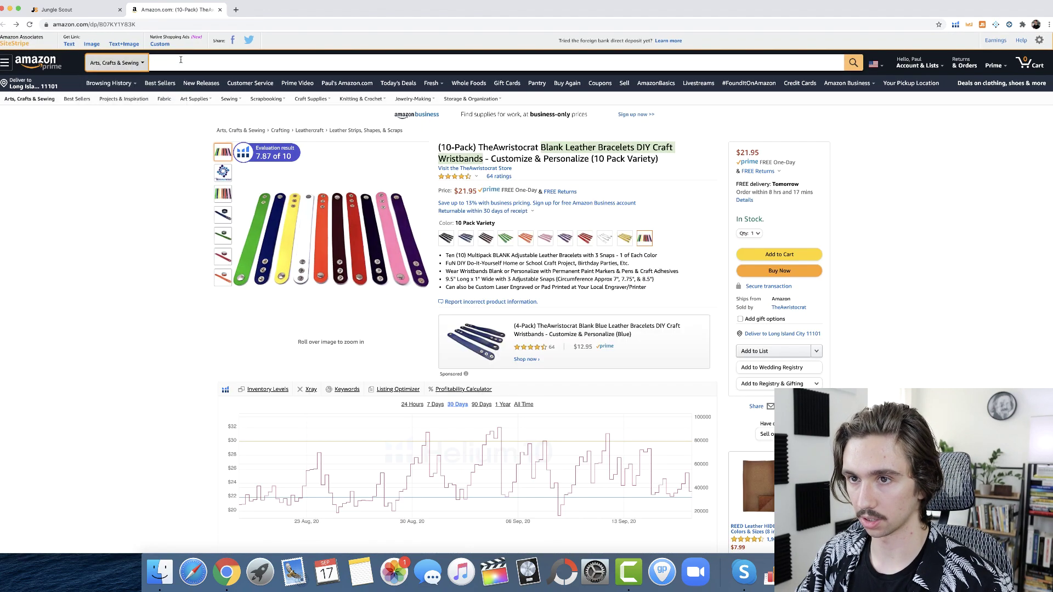
text(Blank Leather Bracelets DIY Craft Wristbands)
key(Return)
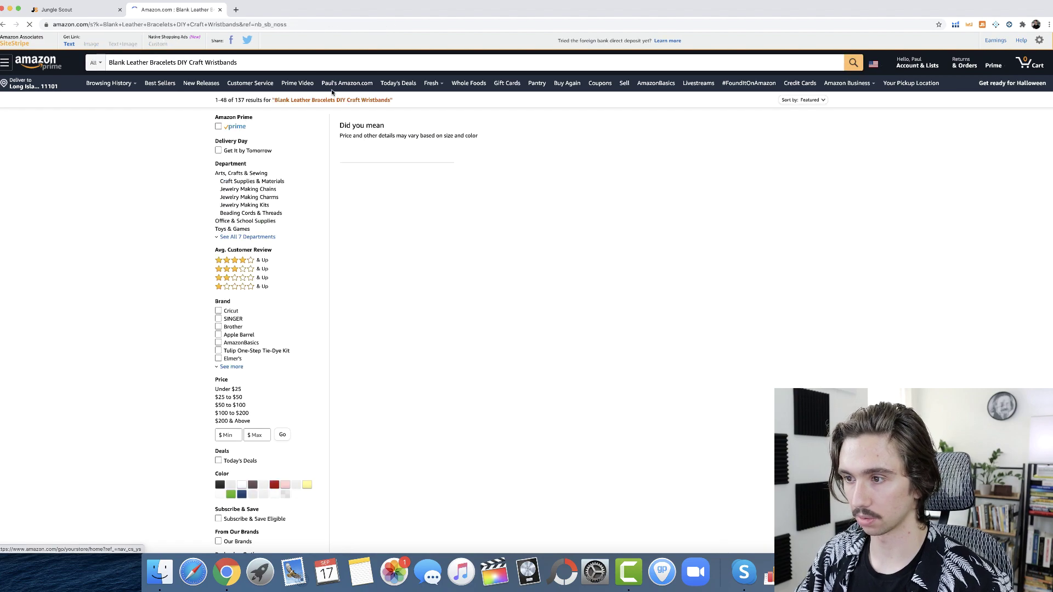
Examine the search results for competing blank leather bracelets, comparing their prices, reviews, sales ranks and monthly sales.
scroll(909, 208, down, 5)
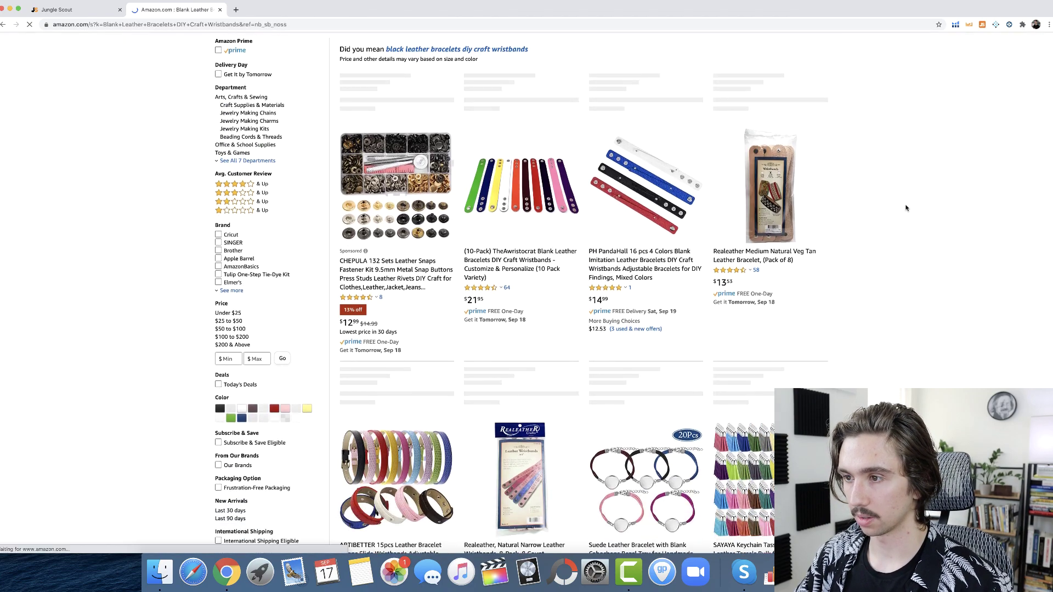
scroll(905, 208, down, 8)
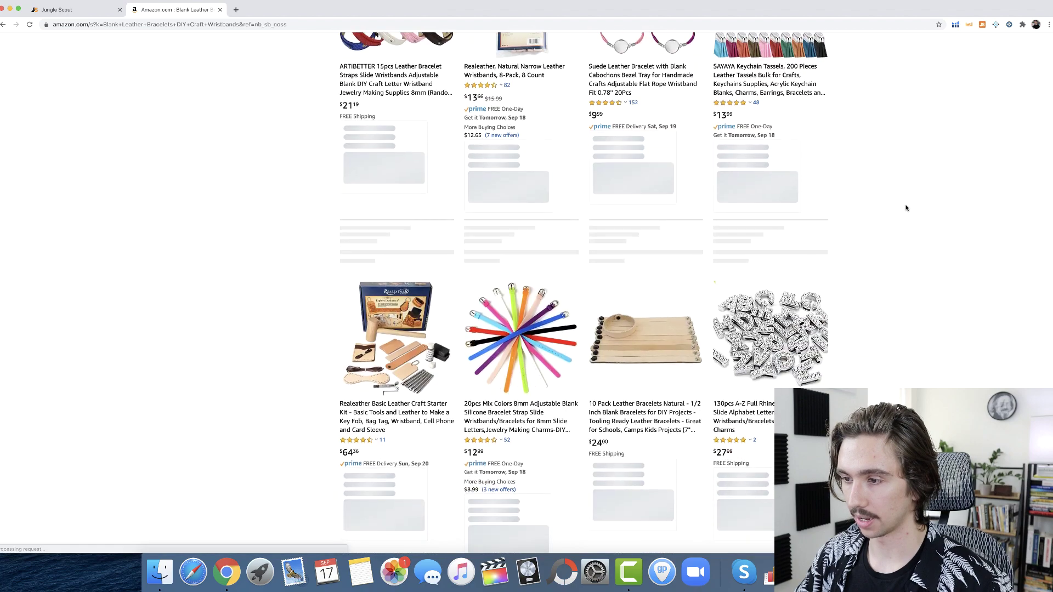
scroll(906, 208, down, 5)
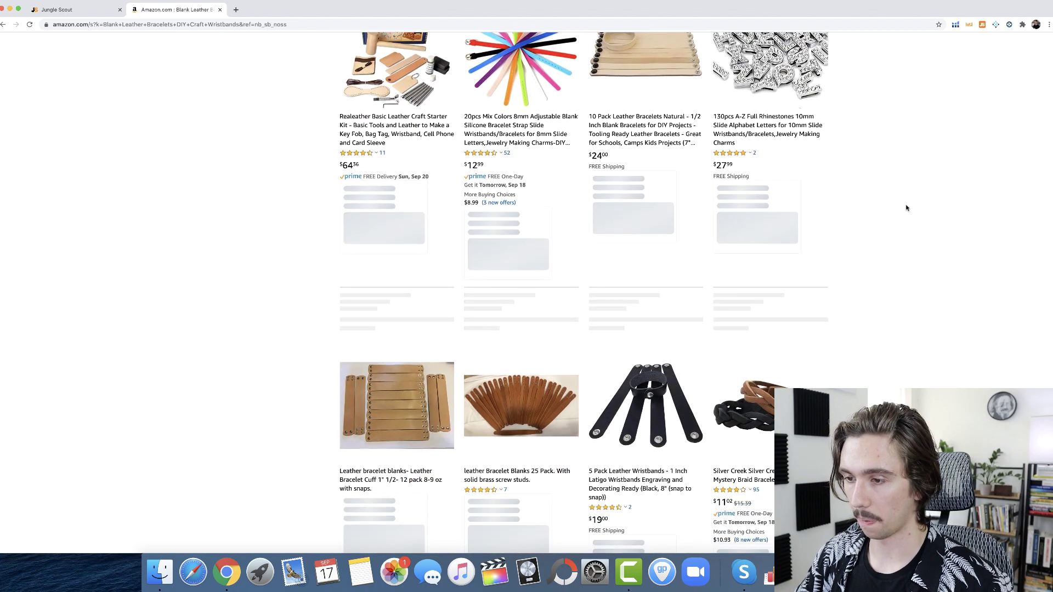
scroll(906, 208, down, 5)
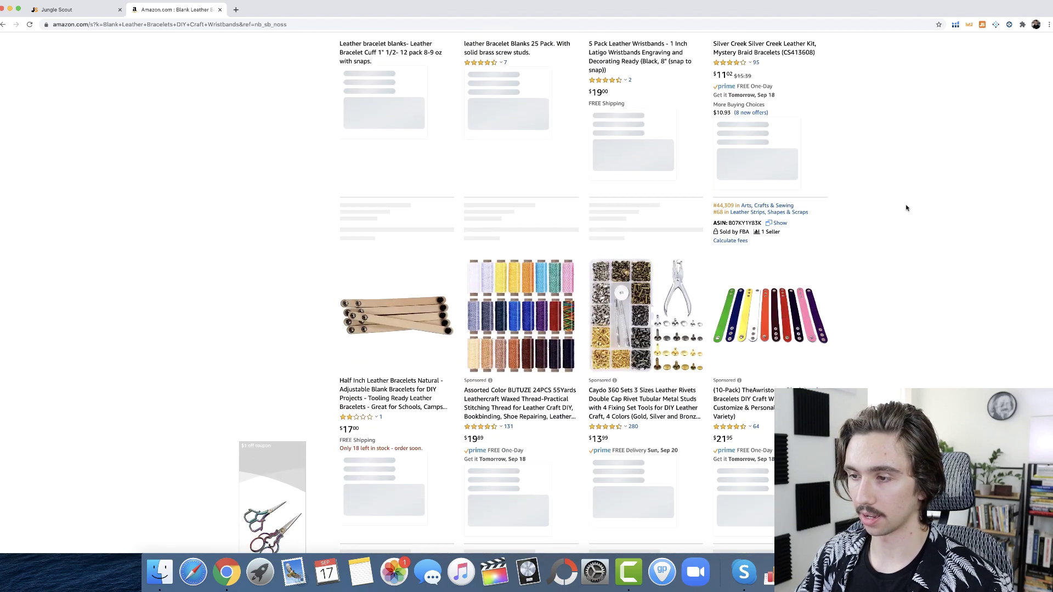
scroll(920, 211, down, 4)
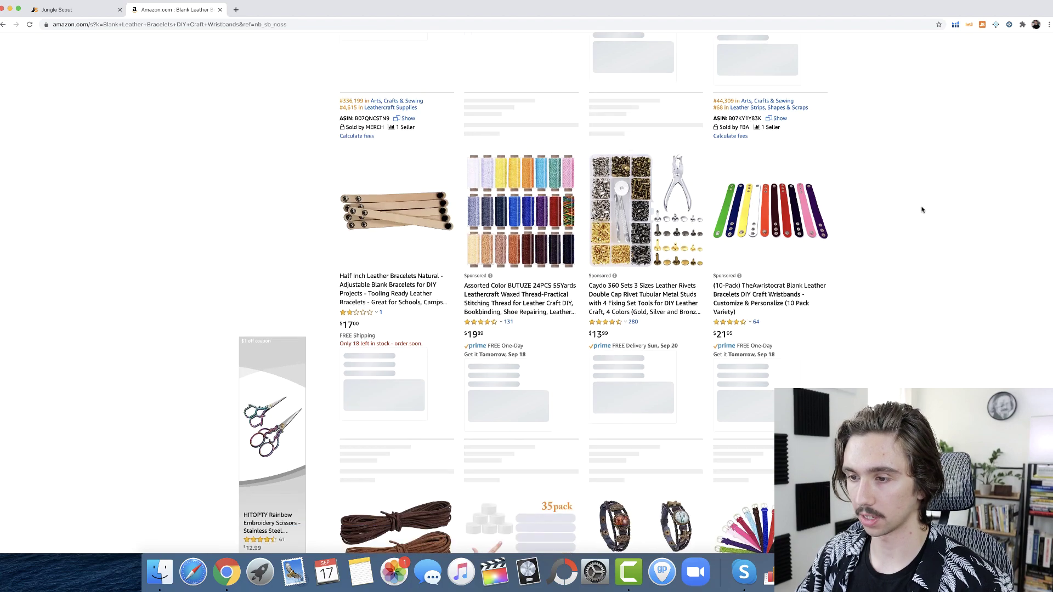
scroll(921, 210, down, 10)
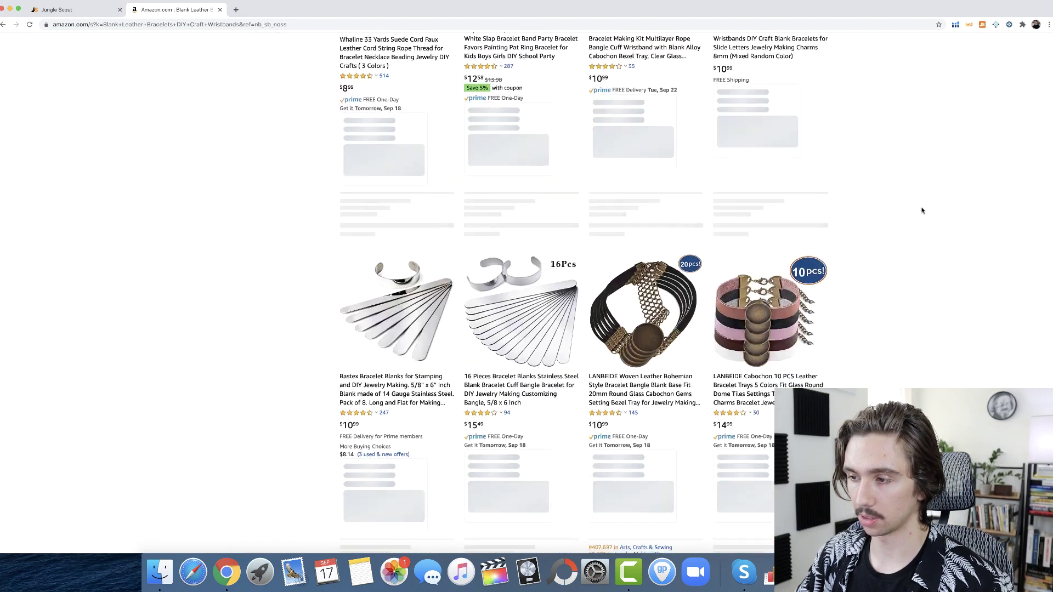
scroll(919, 210, up, 20)
scroll(916, 208, down, 2)
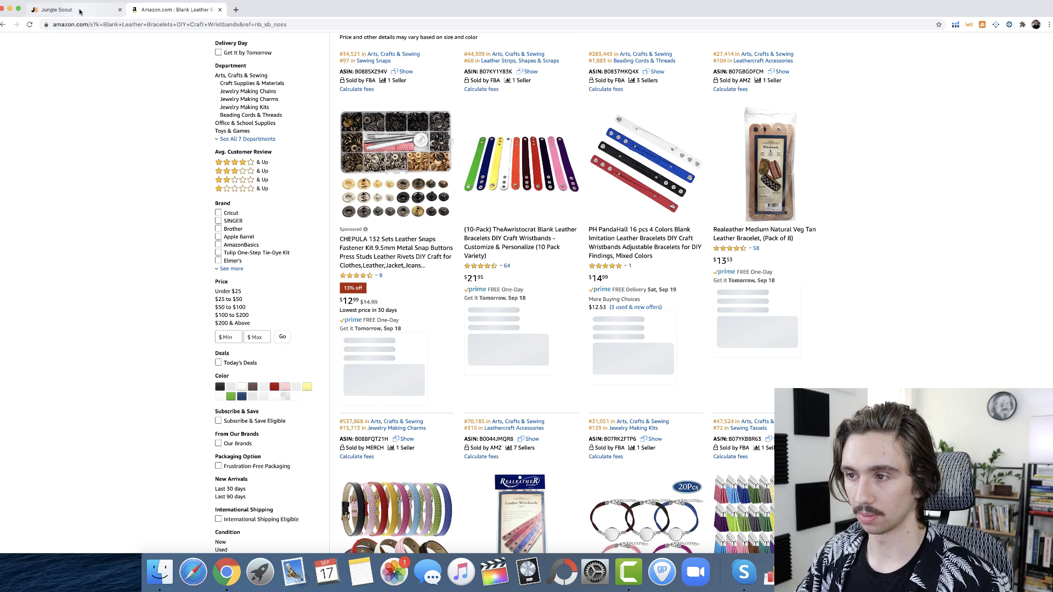
scroll(900, 207, down, 6)
scroll(900, 207, down, 7)
scroll(899, 208, down, 5)
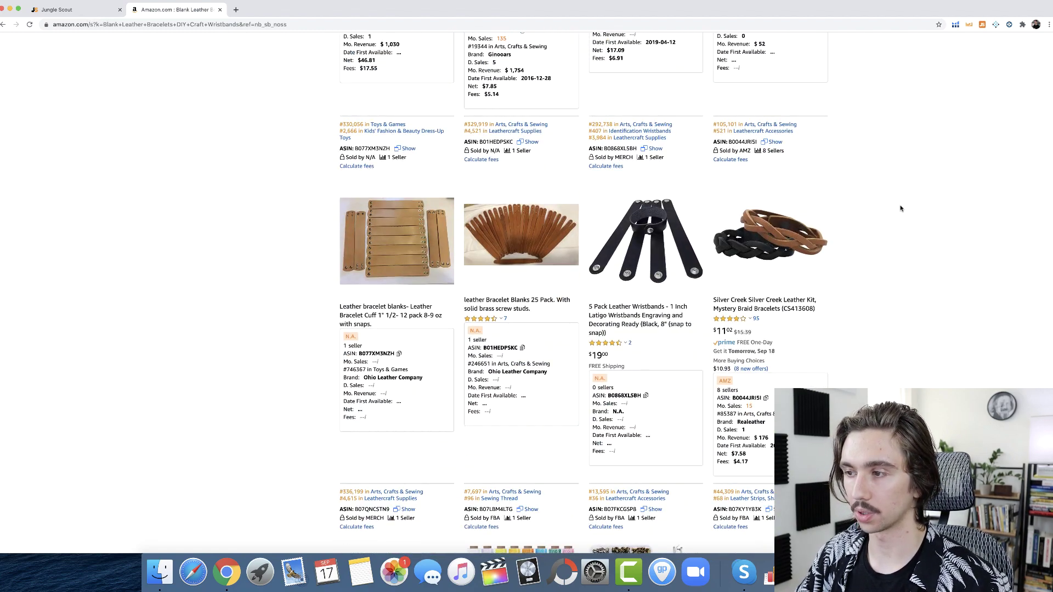
scroll(899, 207, up, 20)
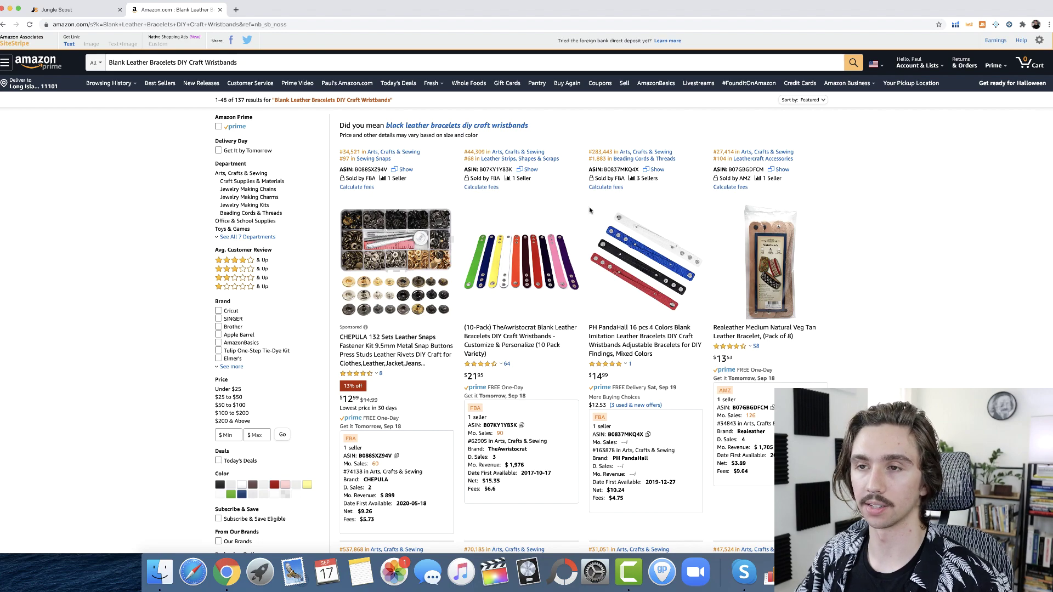
Switch back to Jungle Scout's Product Database, skim the first page of products, and go to page 2 of the results.
click(72, 11)
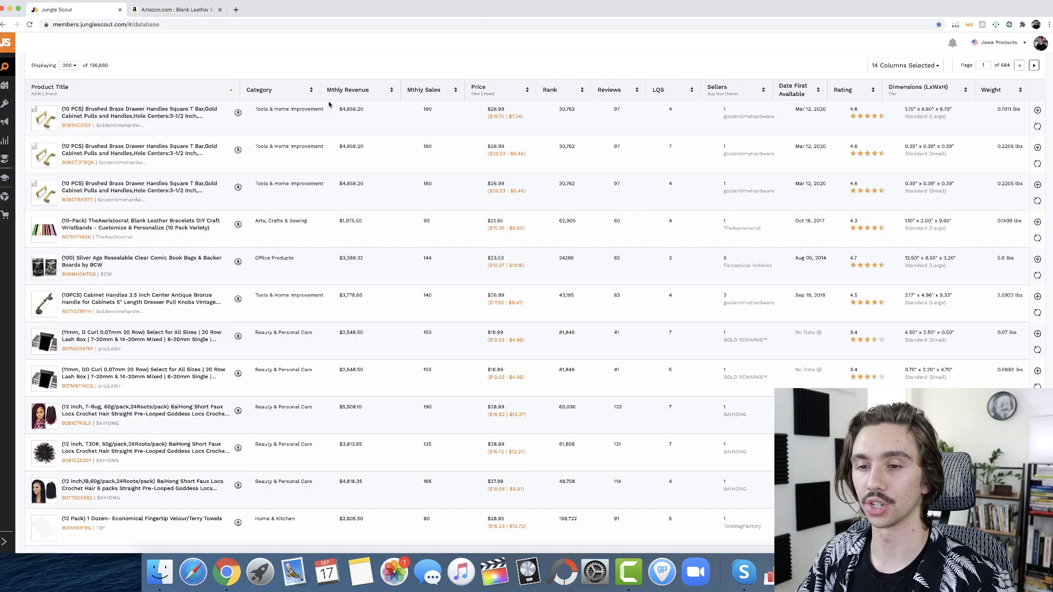
scroll(272, 290, down, 15)
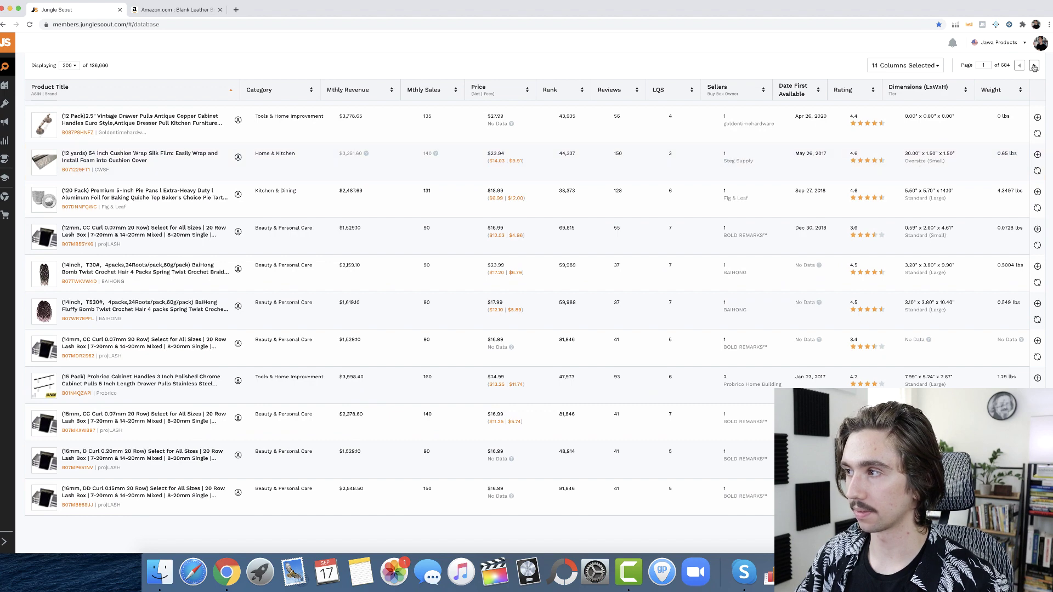
click(1010, 71)
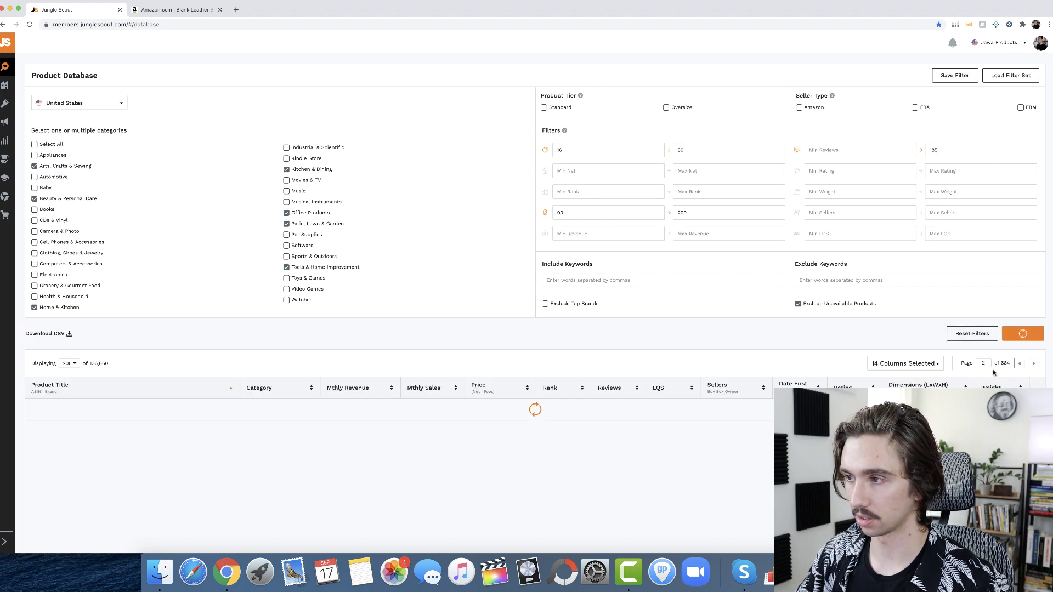
scroll(707, 287, down, 5)
Set the minimum reviews filter to 15 and rerun the product search.
scroll(706, 287, up, 5)
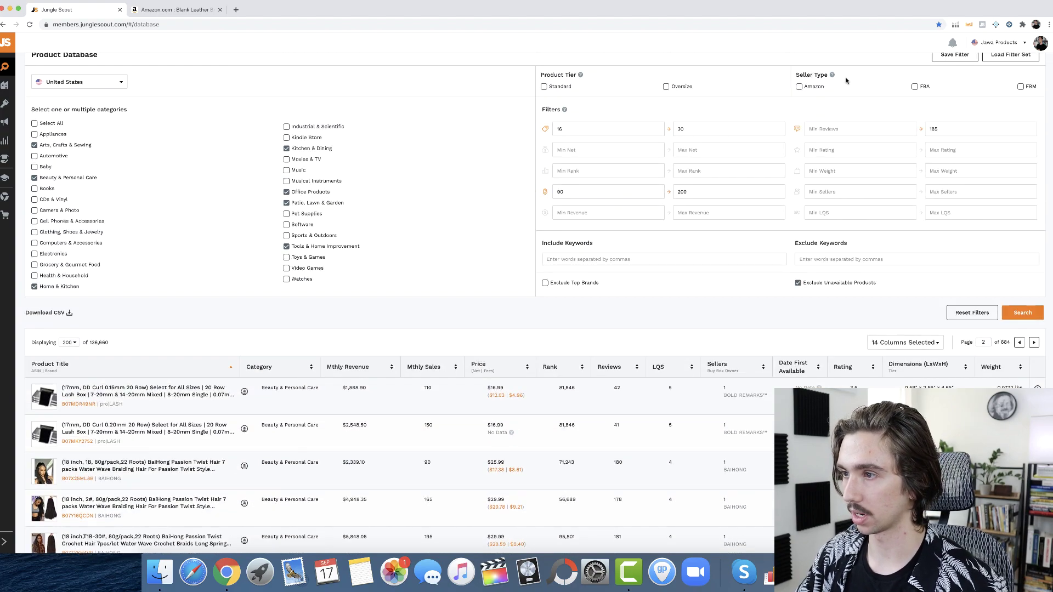
click(840, 132)
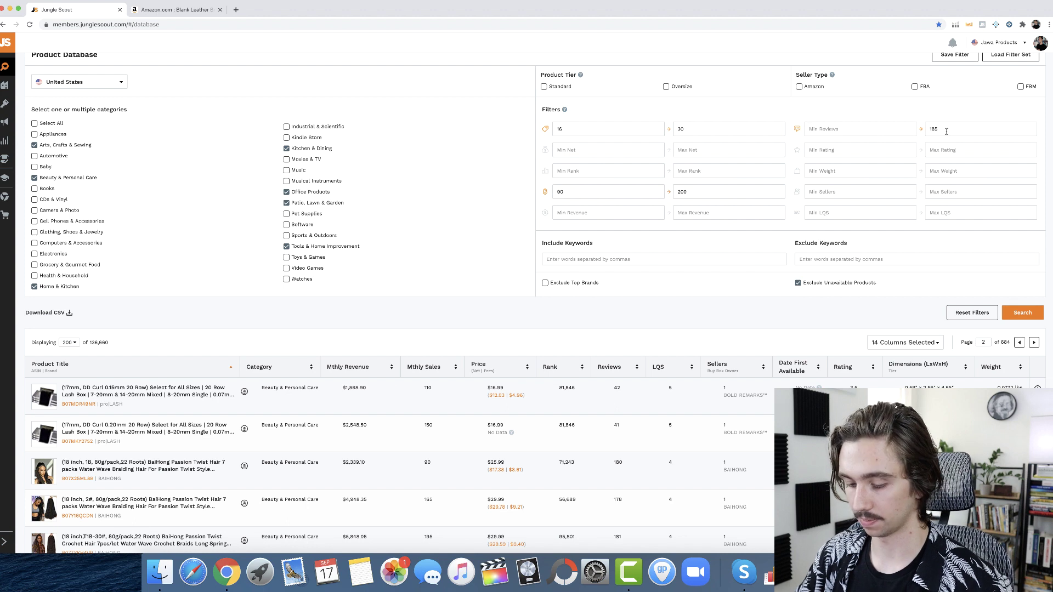
text(15)
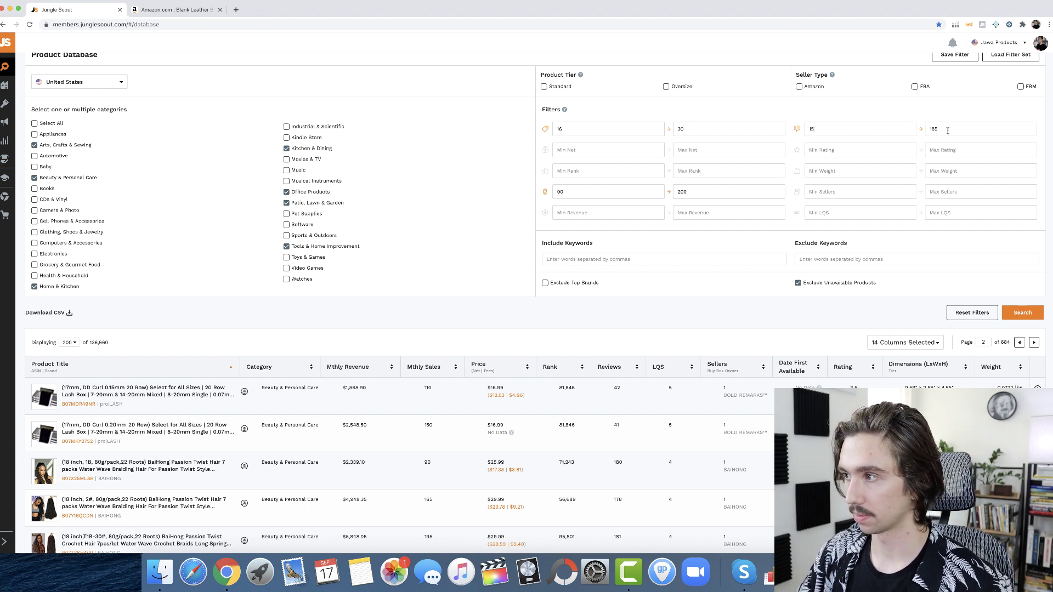
click(1016, 314)
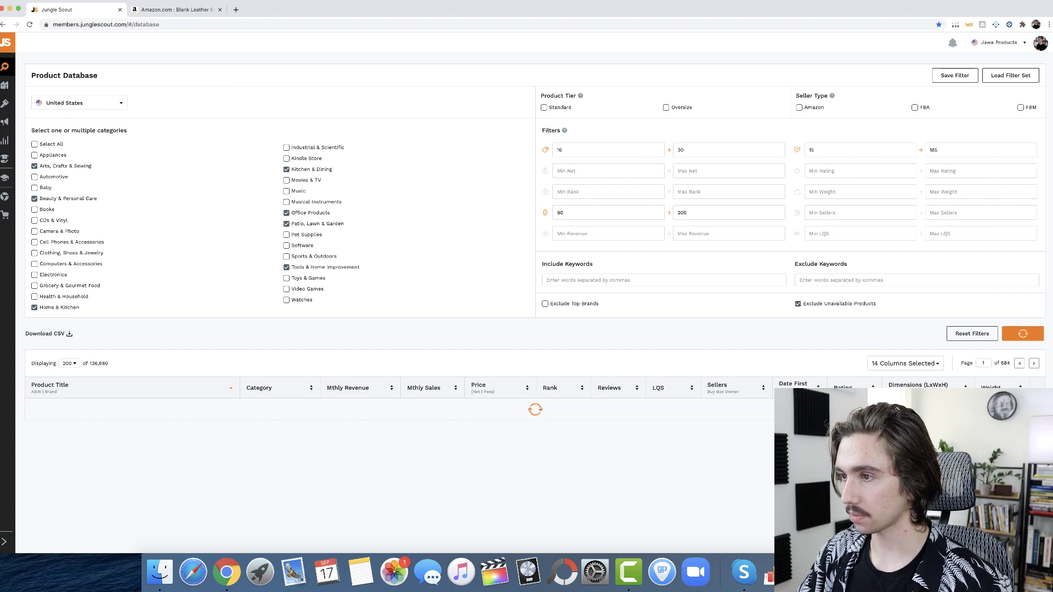
Sort the products by reviews from highest to lowest and look through the first entries for product ideas.
scroll(843, 188, down, 5)
scroll(843, 188, up, 1)
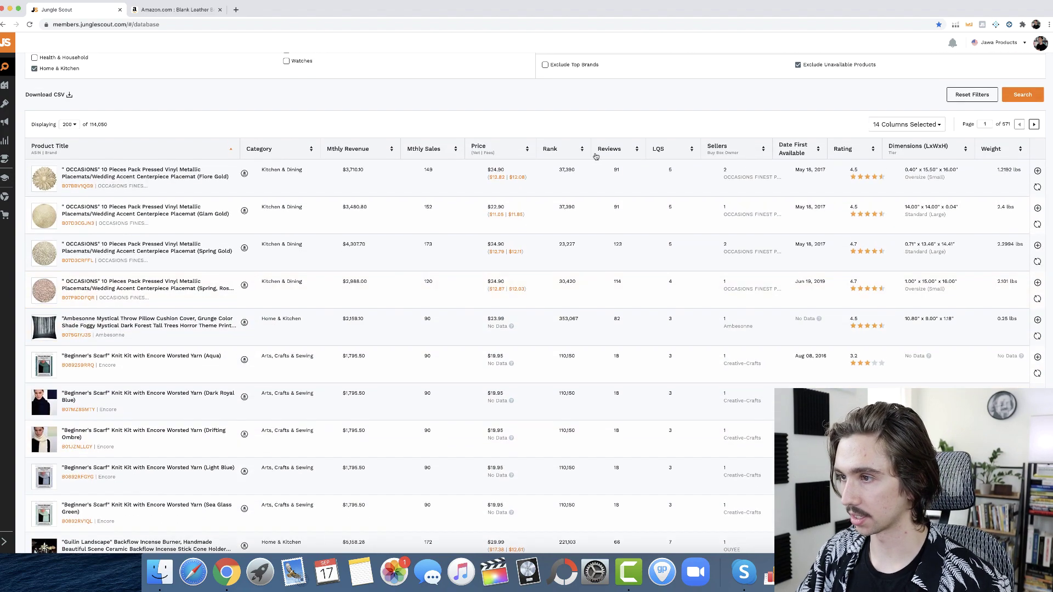
click(614, 150)
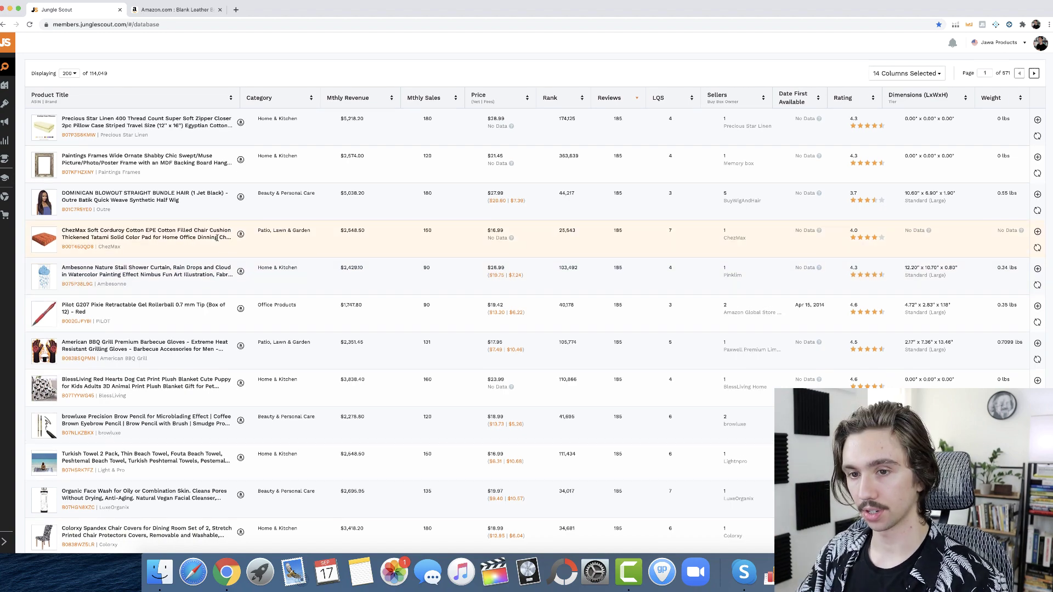
scroll(217, 238, down, 3)
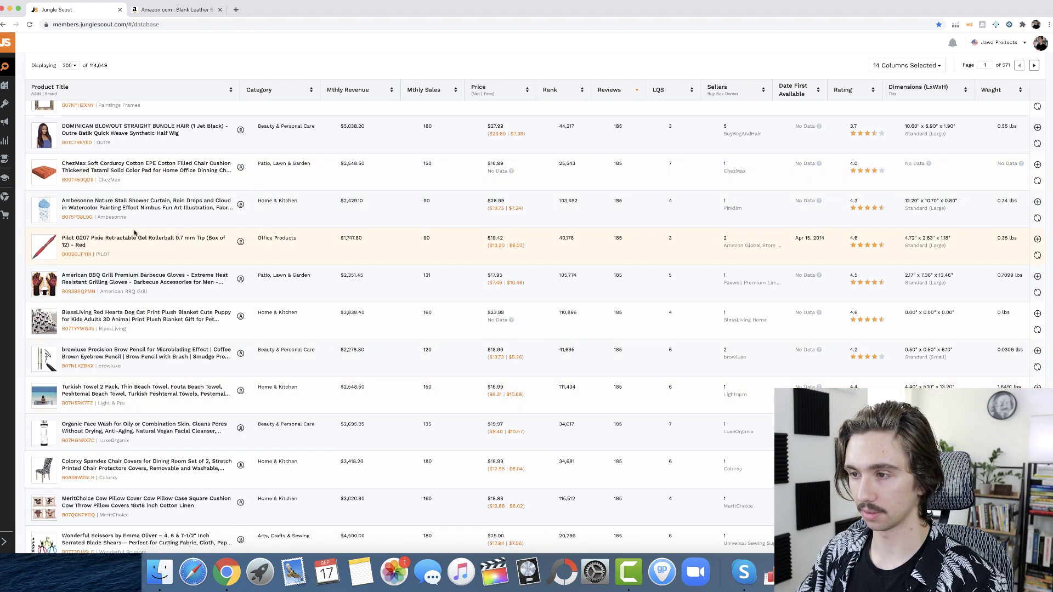
scroll(134, 233, up, 3)
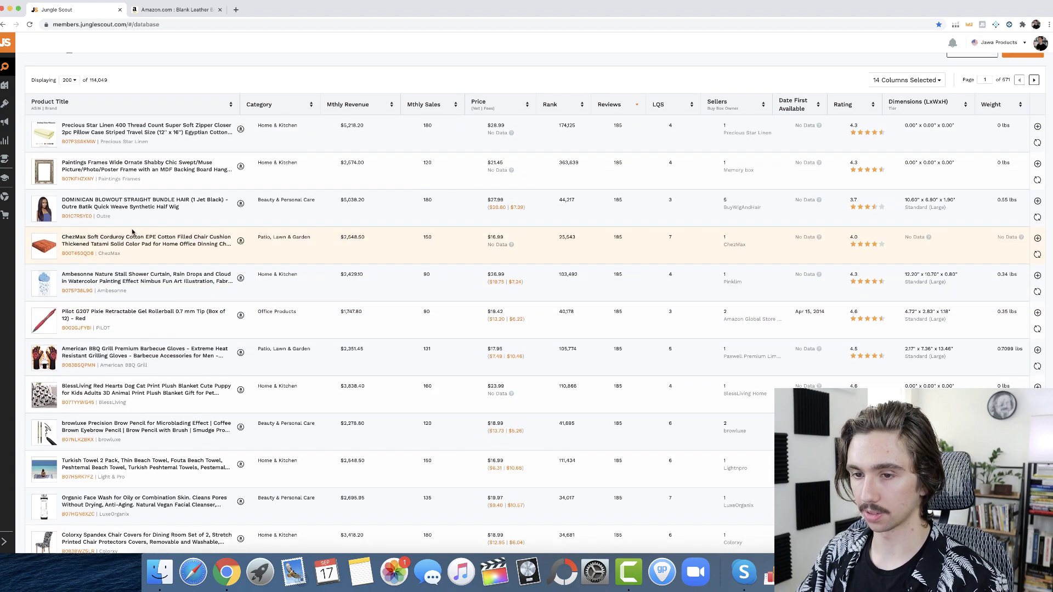
scroll(134, 232, down, 1)
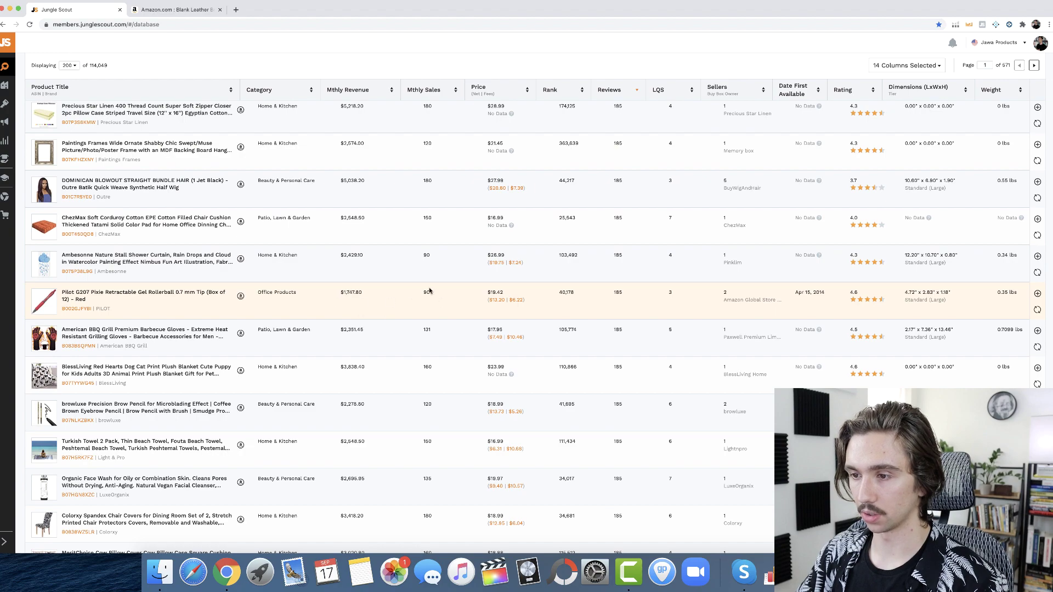
scroll(417, 301, up, 5)
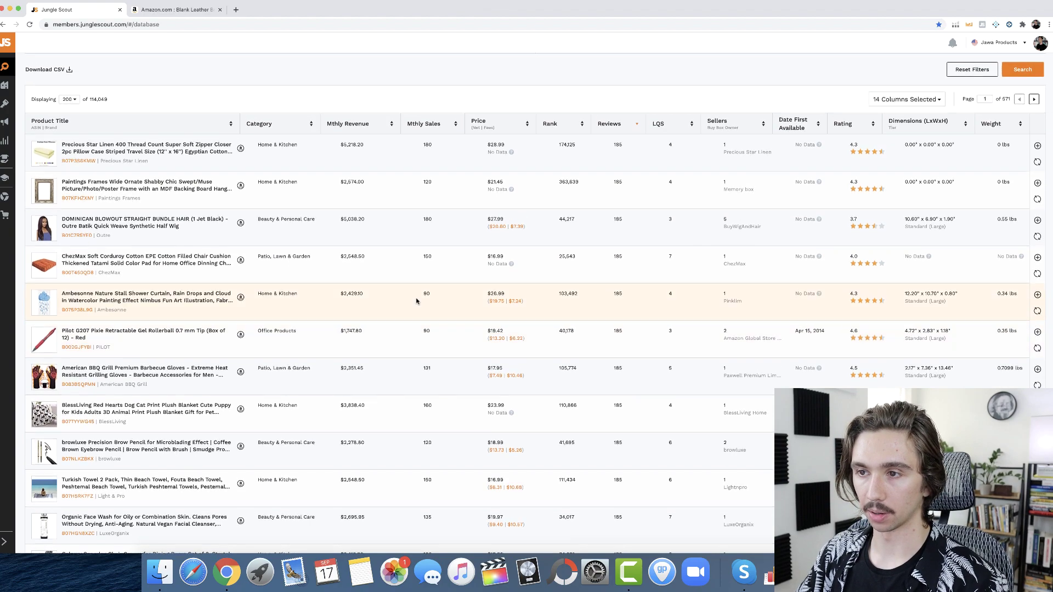
Set the minimum price filter to 20.
scroll(417, 301, up, 8)
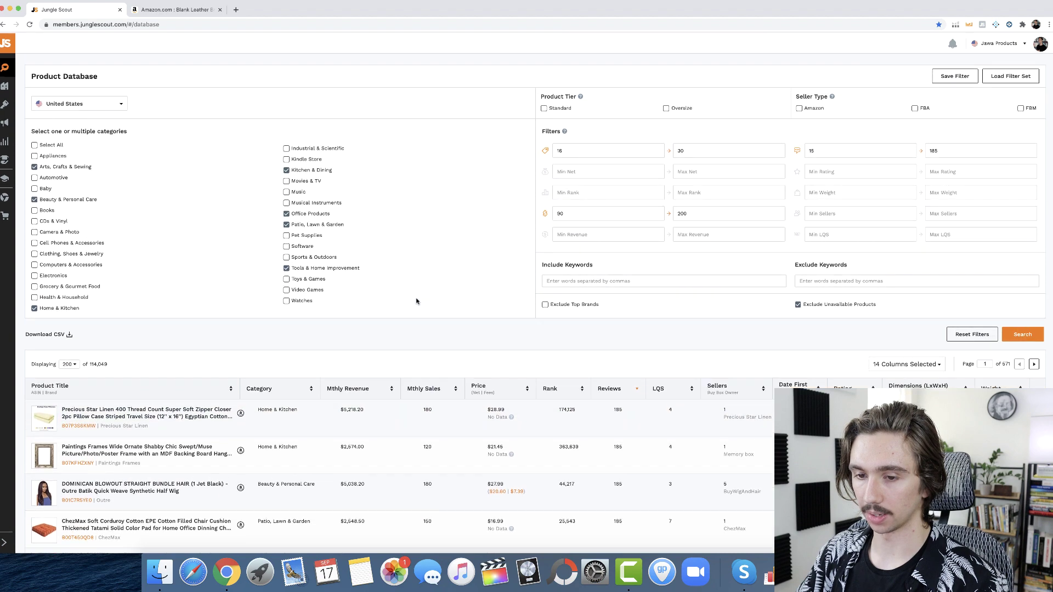
click(576, 152)
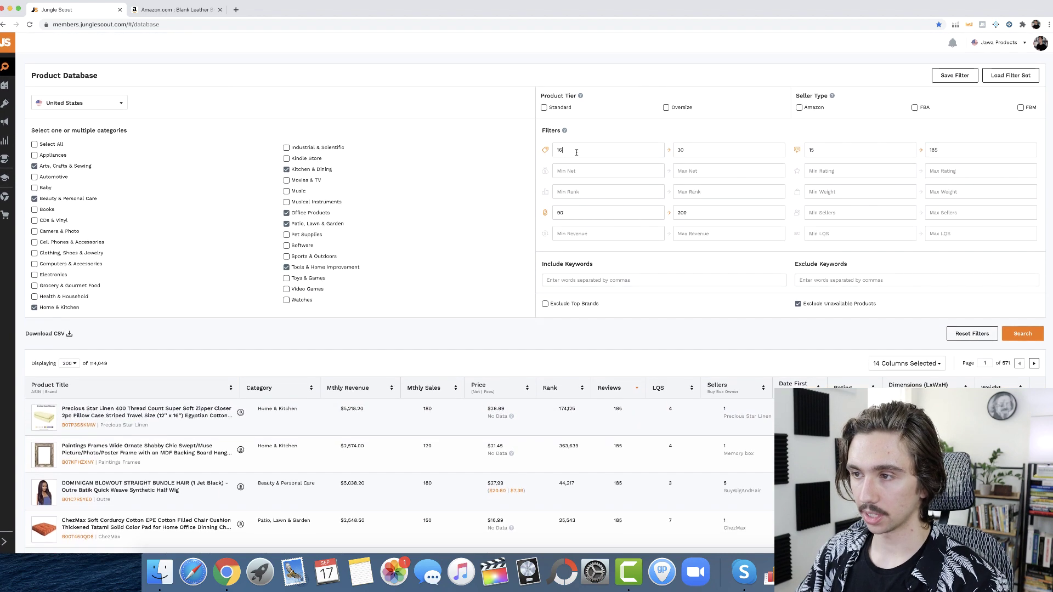
key(BackSpace)
key(BackSpace)
text(20)
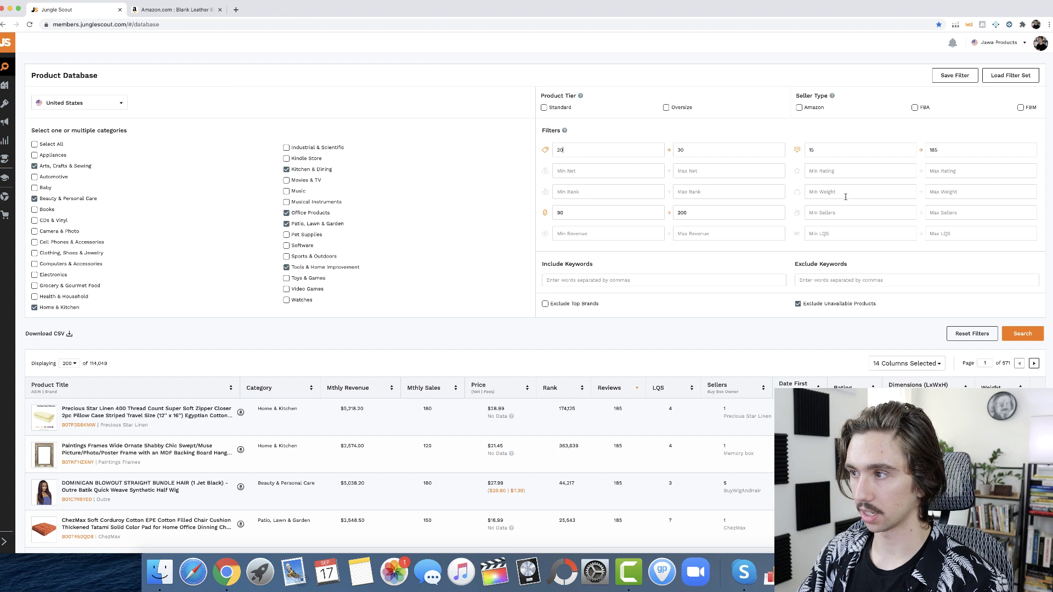
Set minimum sales to 110, deselect the Patio, Lawn & Garden category, and rerun the search to review the matching products.
key(BackSpace)
key(BackSpace)
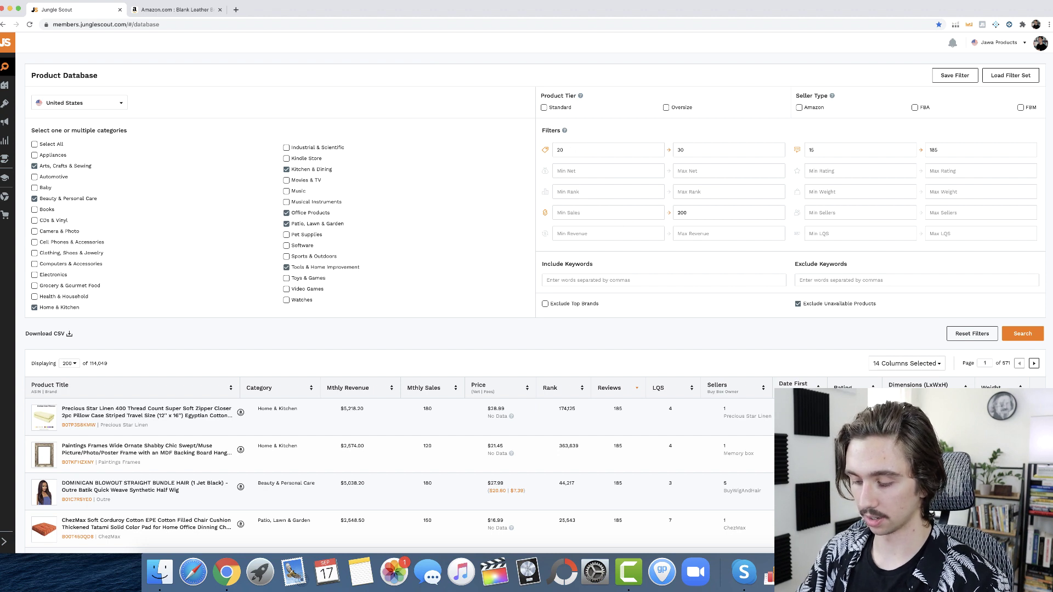
text(110)
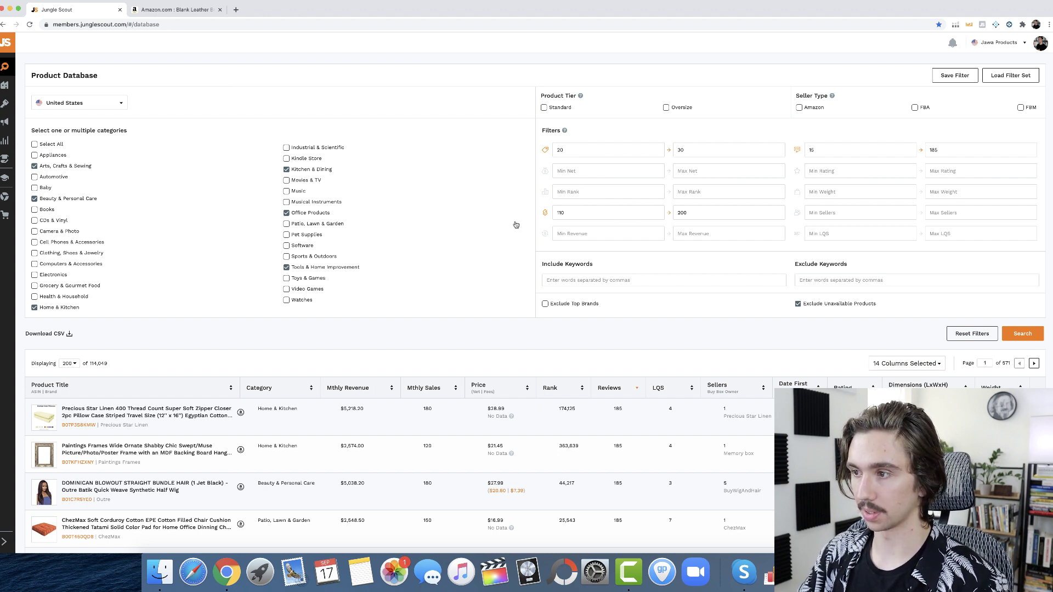
click(1024, 334)
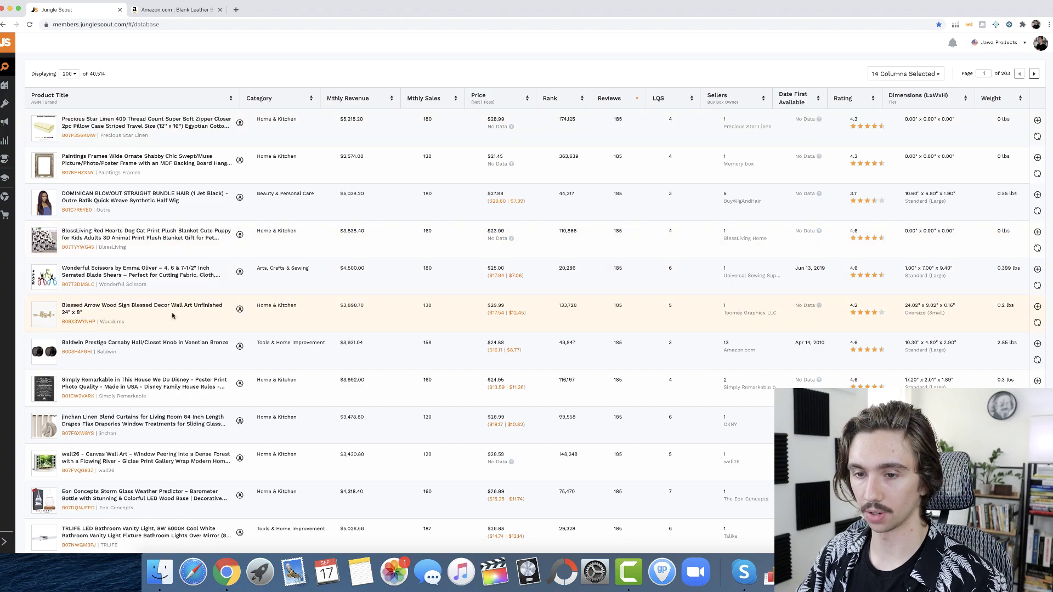
scroll(172, 316, down, 2)
scroll(172, 315, down, 1)
scroll(180, 315, up, 3)
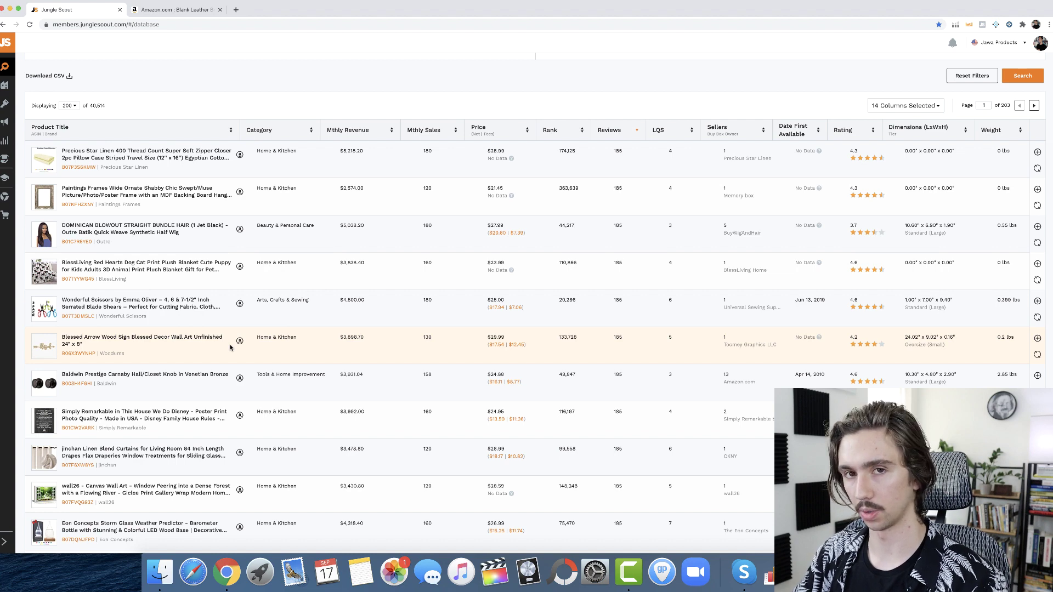
Look through the matching products with the most reviews, checking titles, pictures, prices and monthly sales for product ideas.
scroll(230, 278, down, 3)
scroll(227, 264, down, 5)
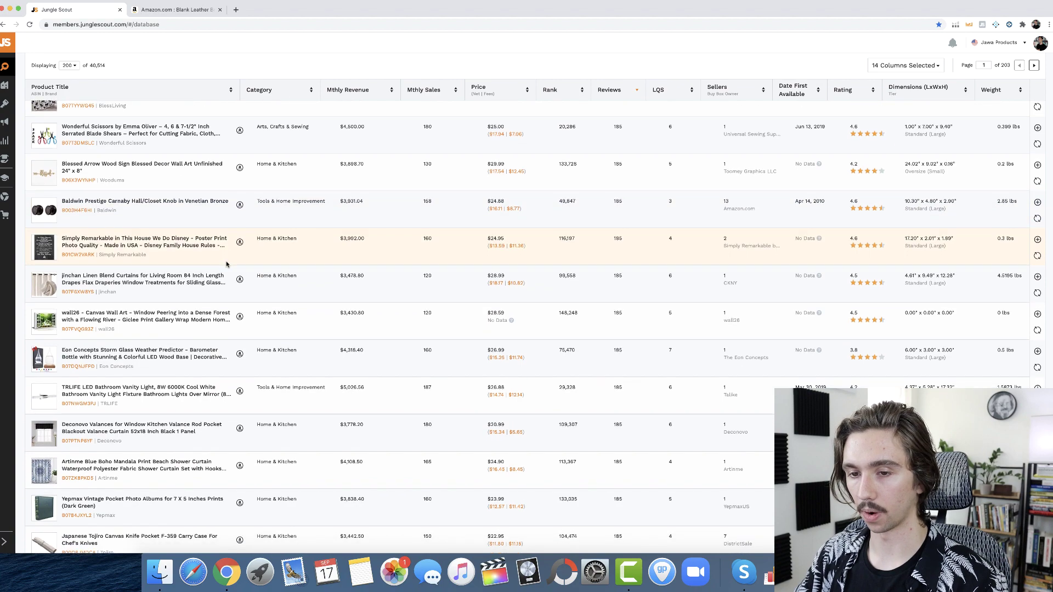
scroll(226, 263, down, 5)
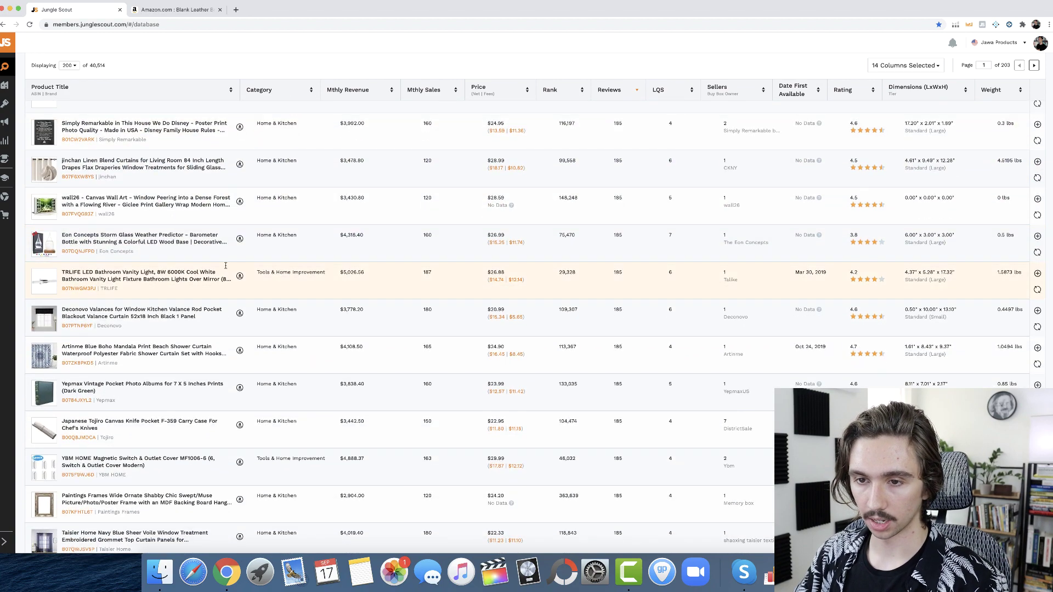
scroll(165, 280, down, 5)
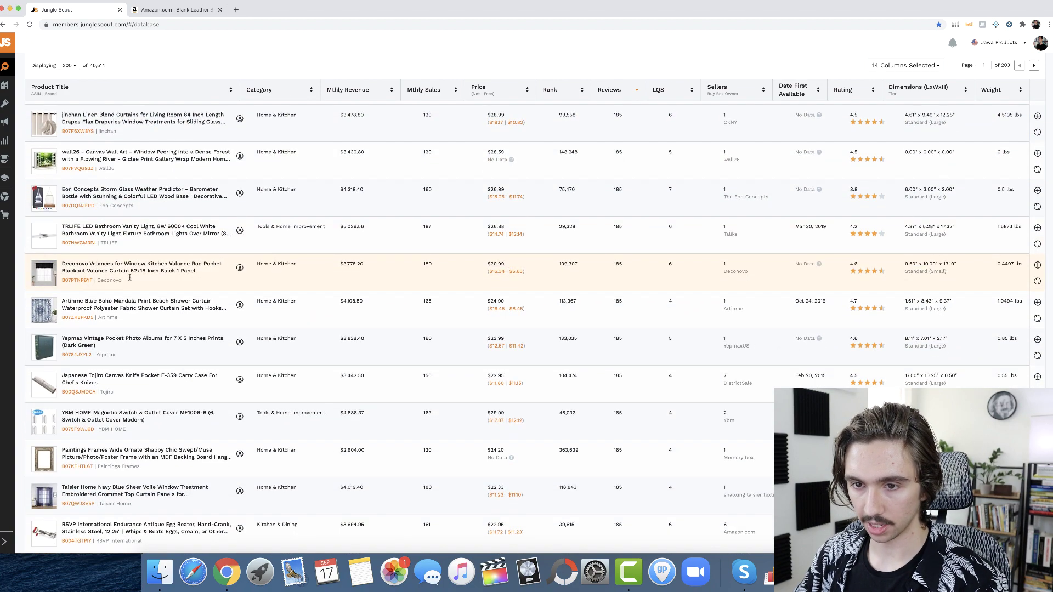
scroll(155, 269, down, 5)
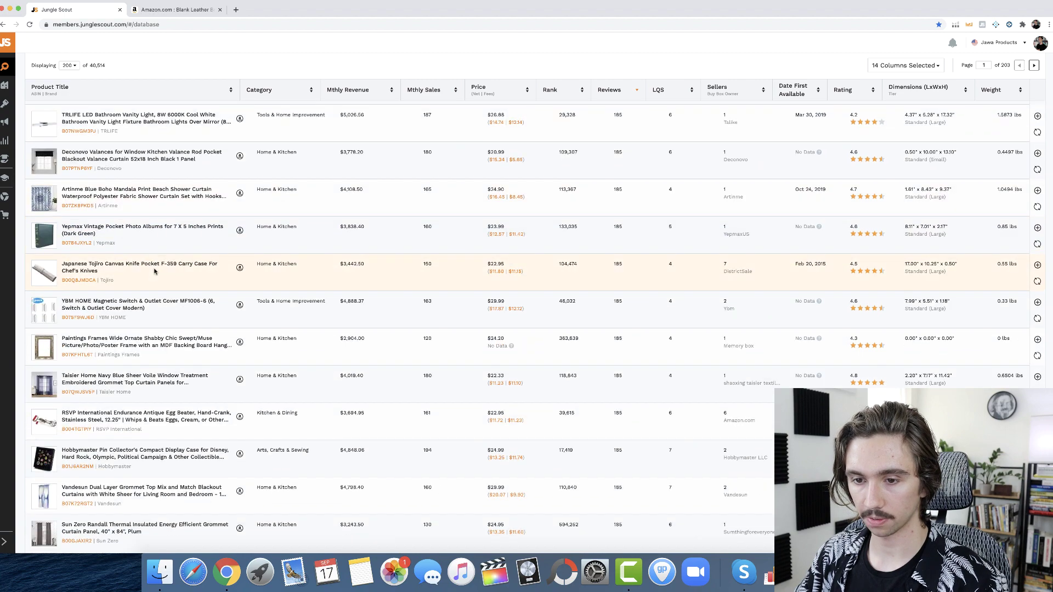
scroll(154, 269, down, 2)
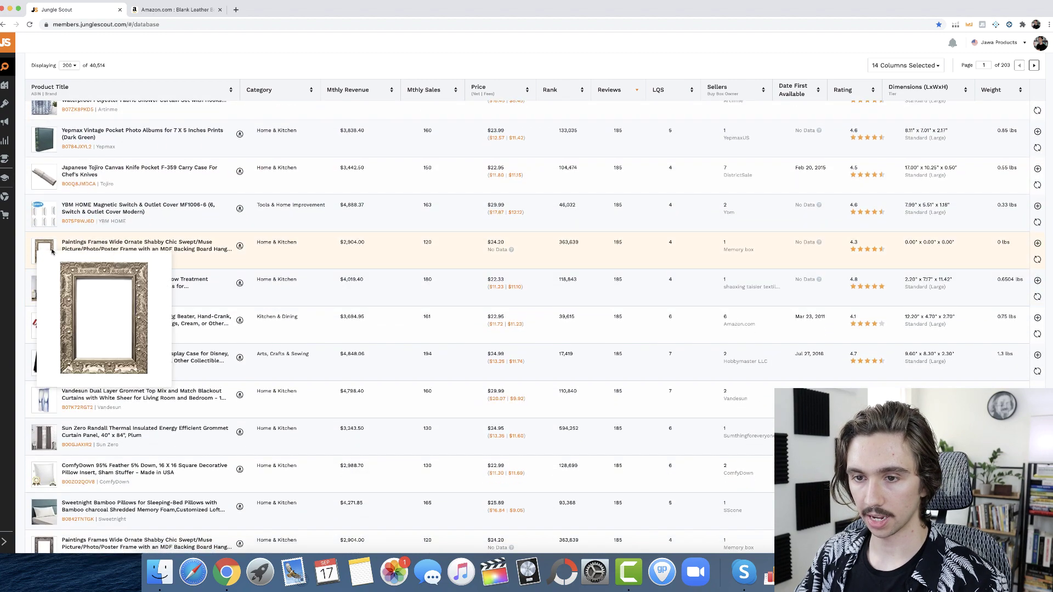
scroll(43, 268, down, 2)
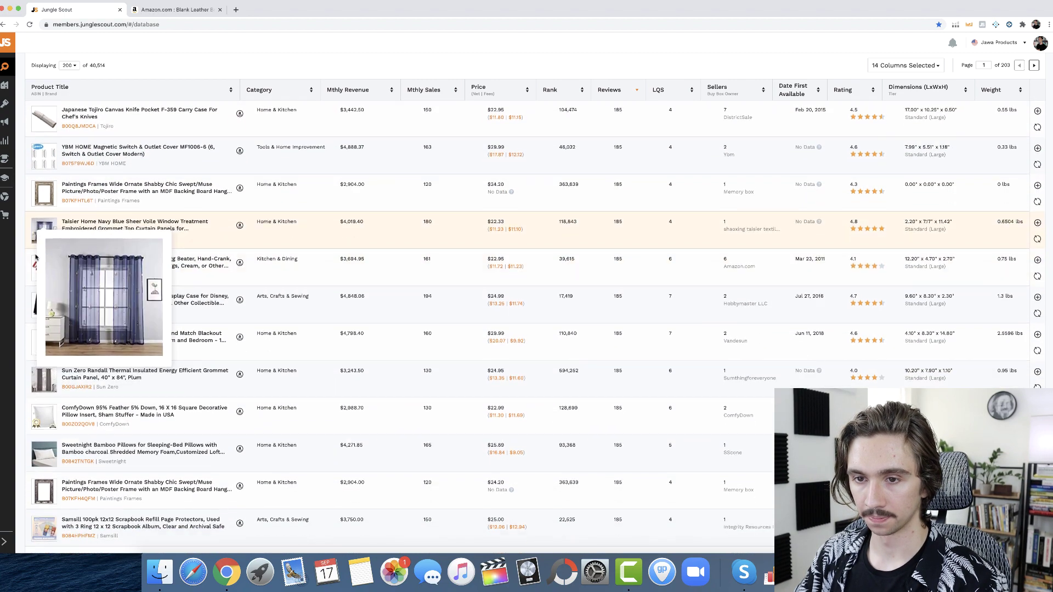
scroll(42, 269, down, 4)
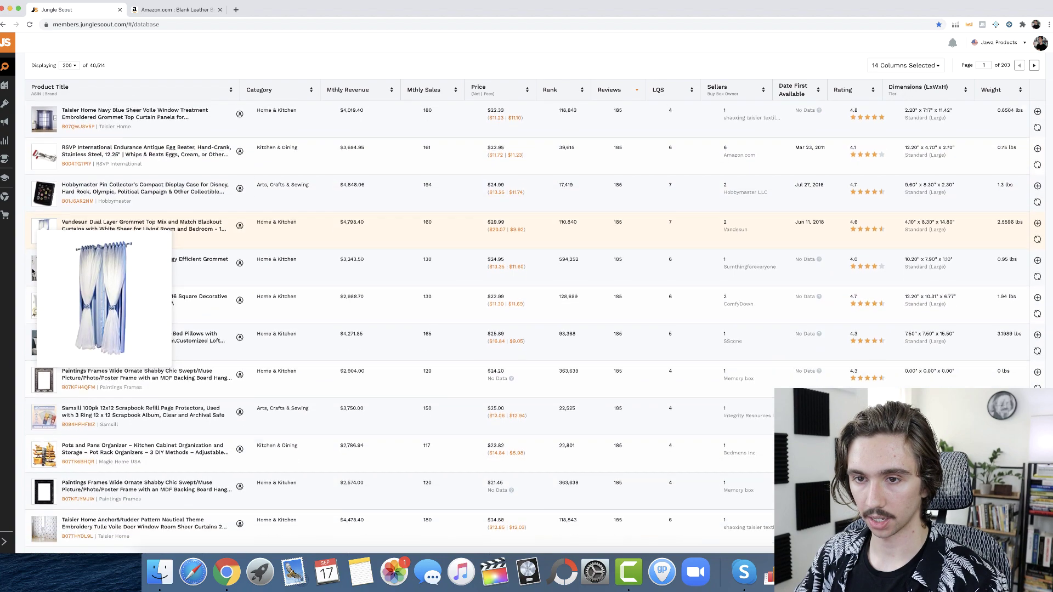
scroll(207, 222, down, 4)
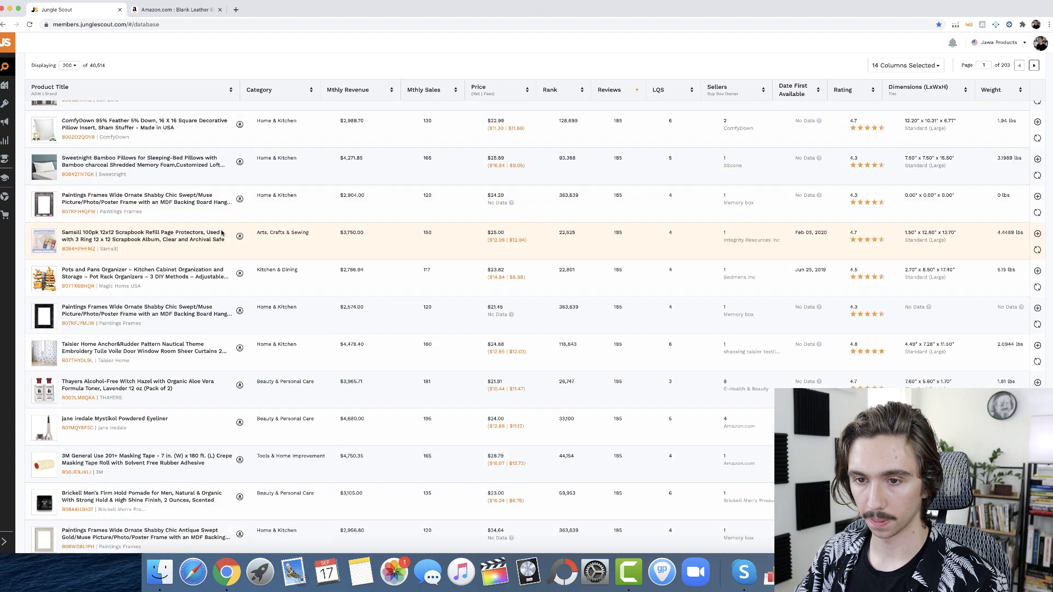
Open the Amazon listing of the Samsill 100pk 12x12 scrapbook refill page protectors in a new tab.
mouse_move(44, 282)
mouse_move(44, 241)
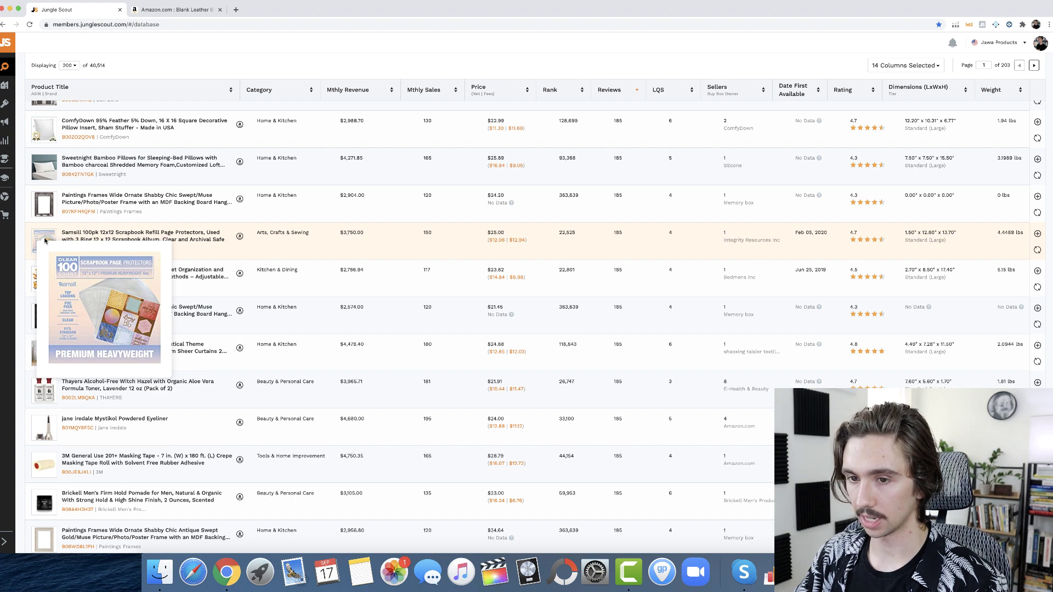
right_click(239, 237)
click(253, 240)
Continue through the product results for further ideas, examining pictures such as the bill money detector, window canvas art and hanging closet shelves.
scroll(207, 239, down, 2)
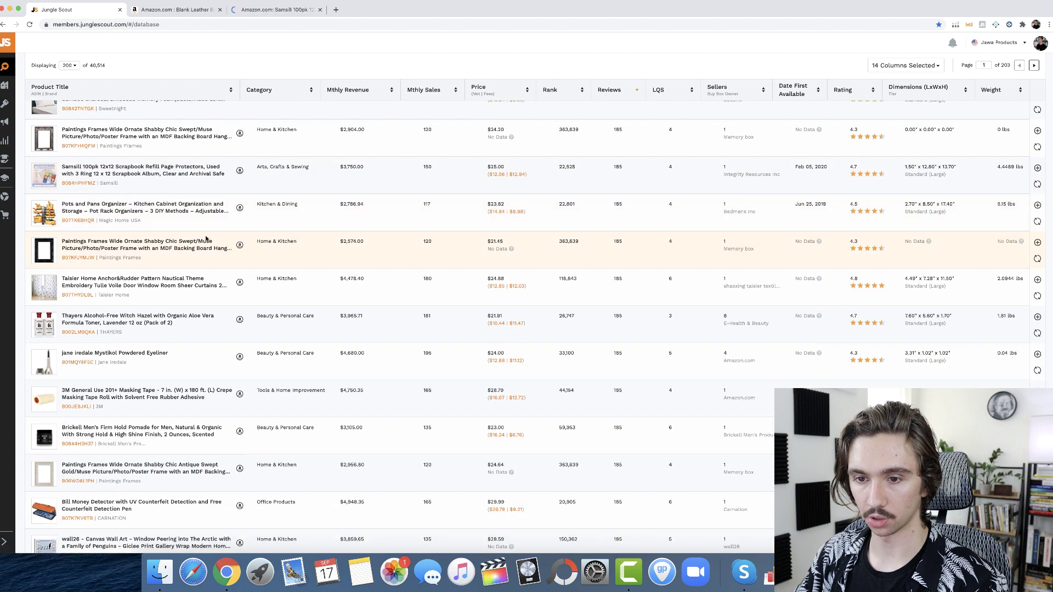
scroll(205, 239, down, 5)
scroll(197, 242, down, 2)
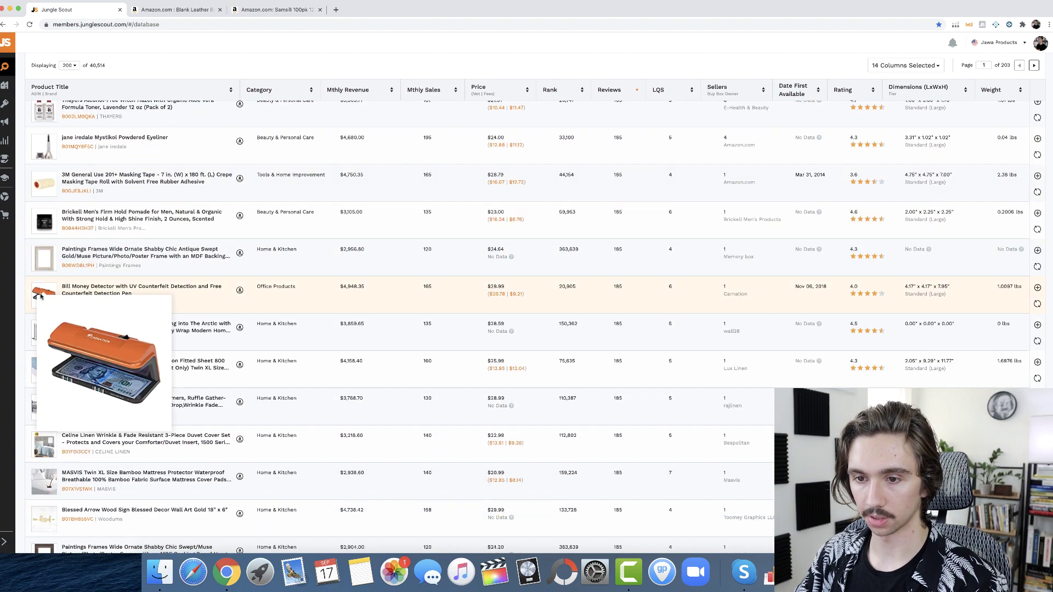
scroll(43, 294, down, 2)
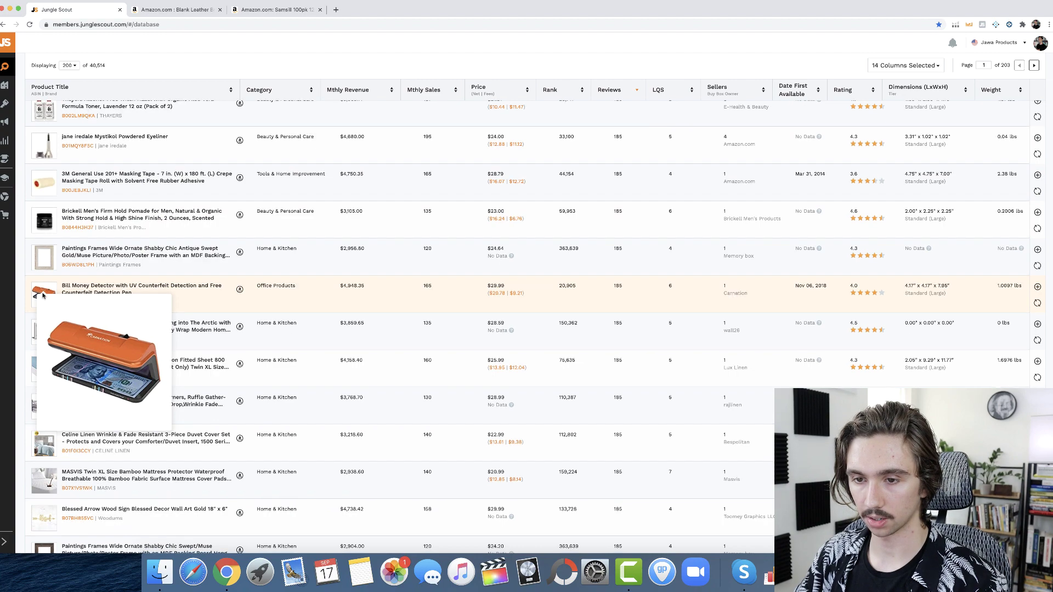
scroll(17, 280, down, 7)
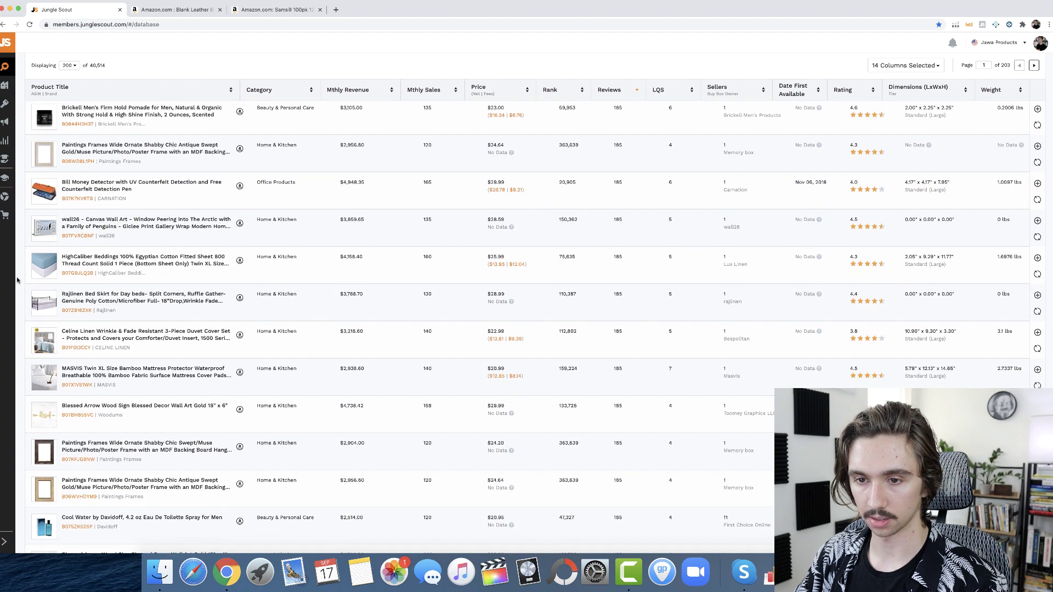
scroll(17, 281, down, 7)
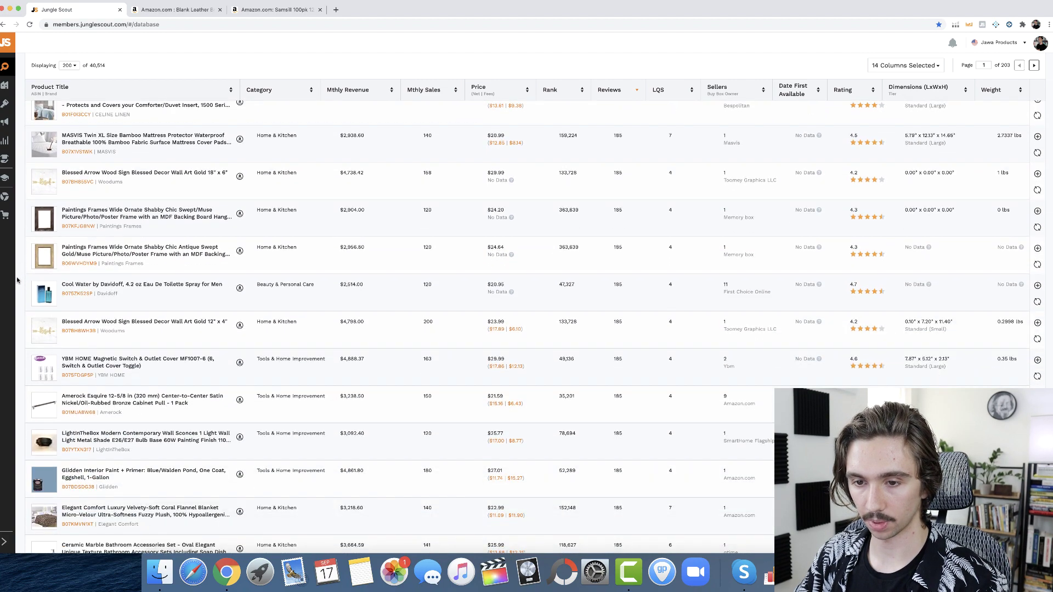
scroll(17, 280, down, 4)
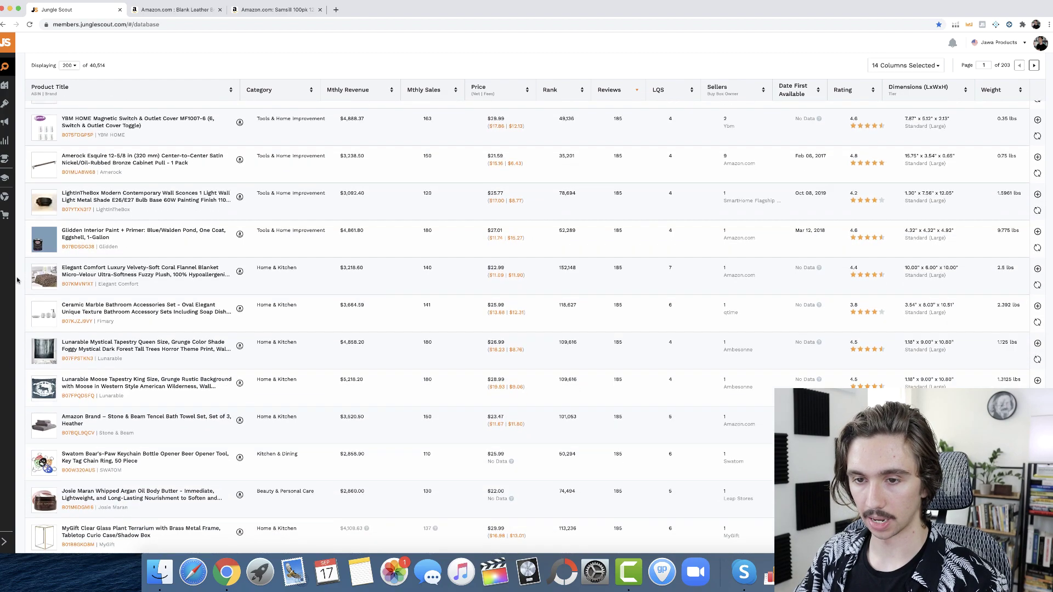
scroll(17, 280, down, 6)
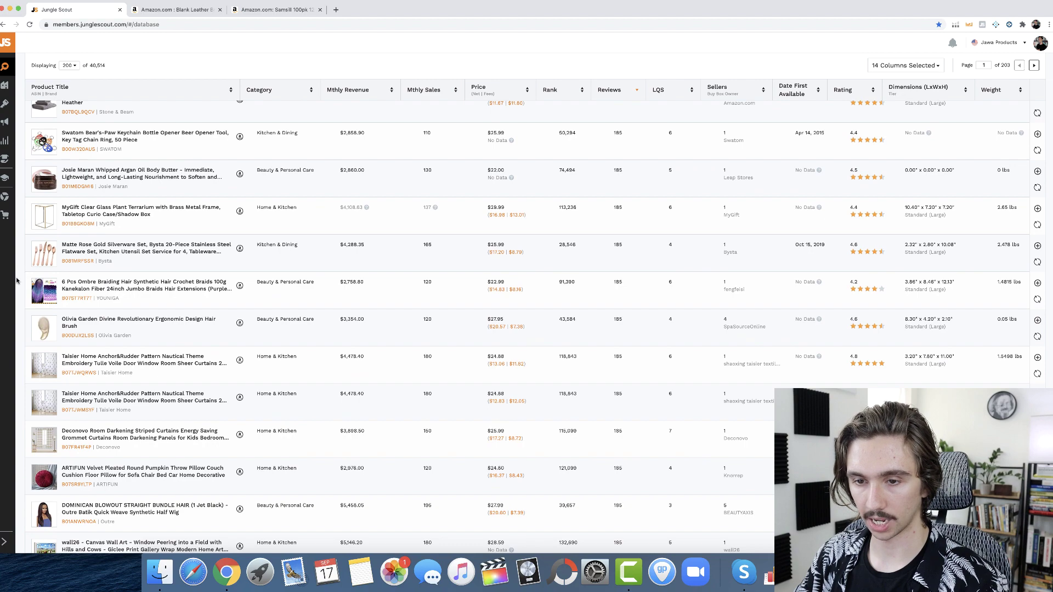
scroll(17, 280, down, 8)
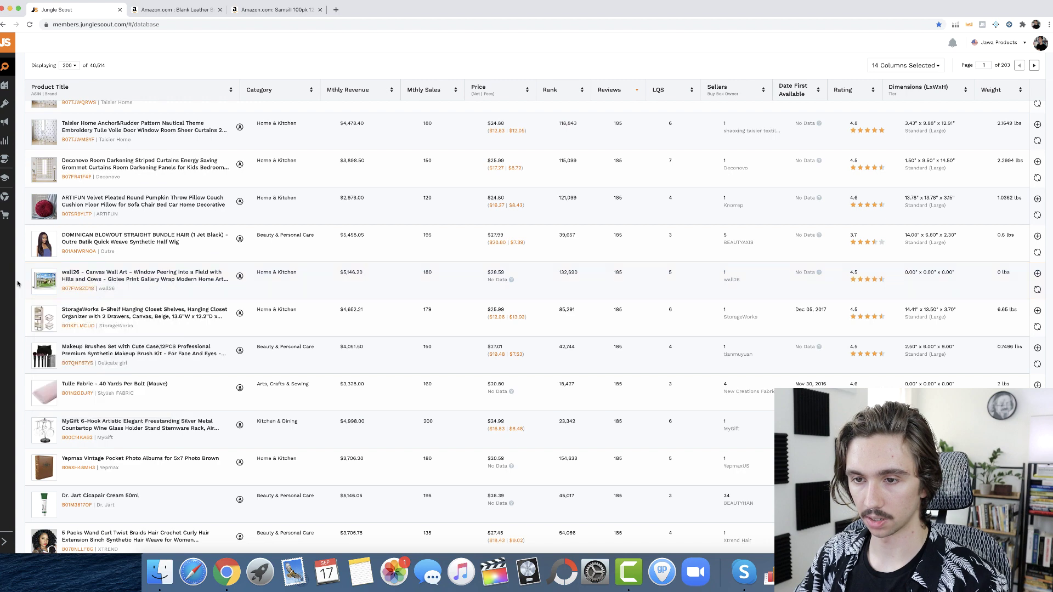
mouse_move(12, 285)
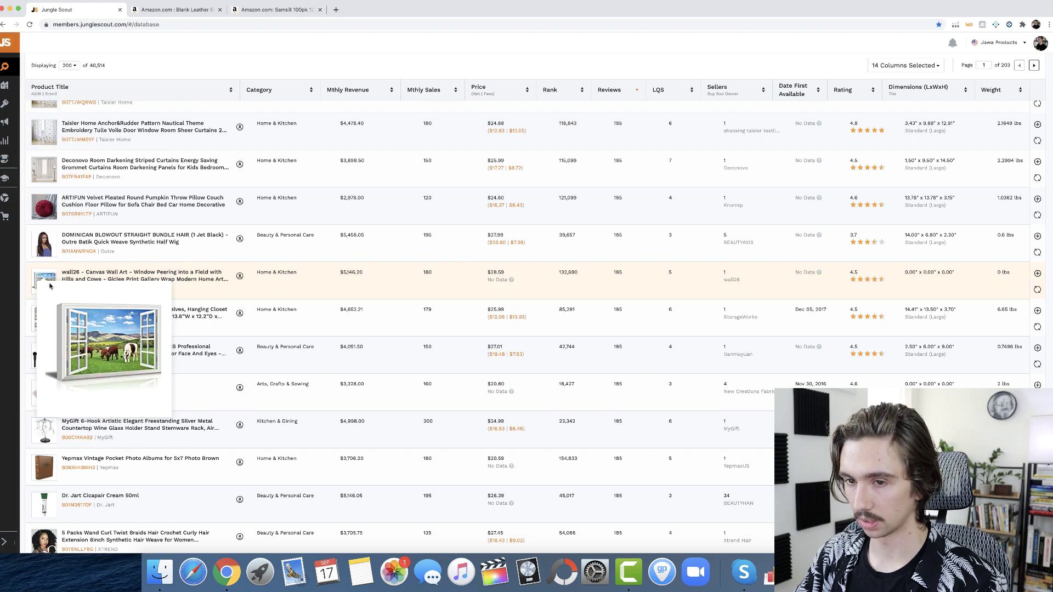
scroll(24, 282, down, 2)
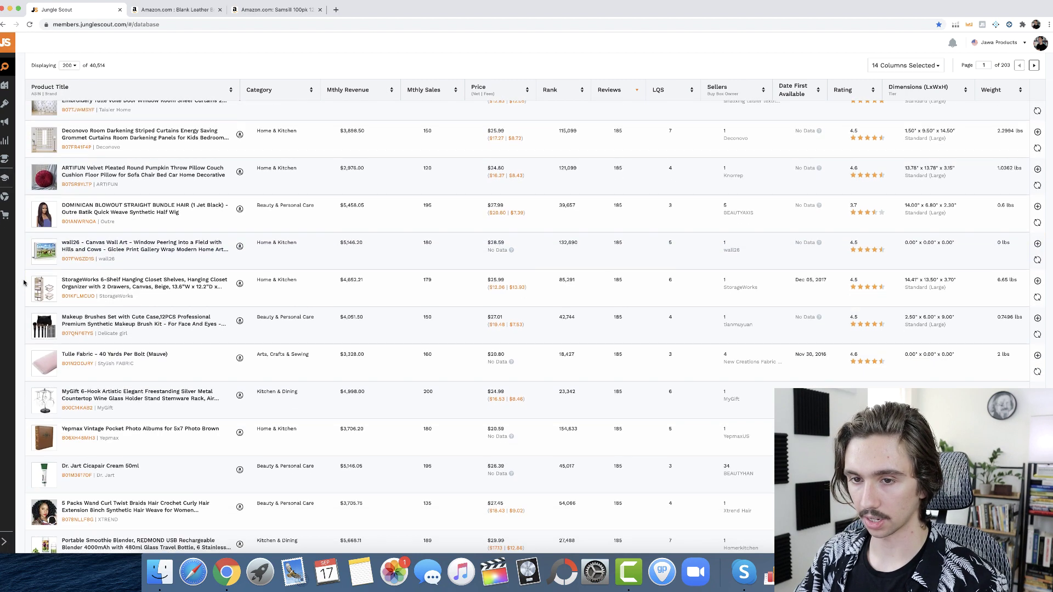
mouse_move(53, 259)
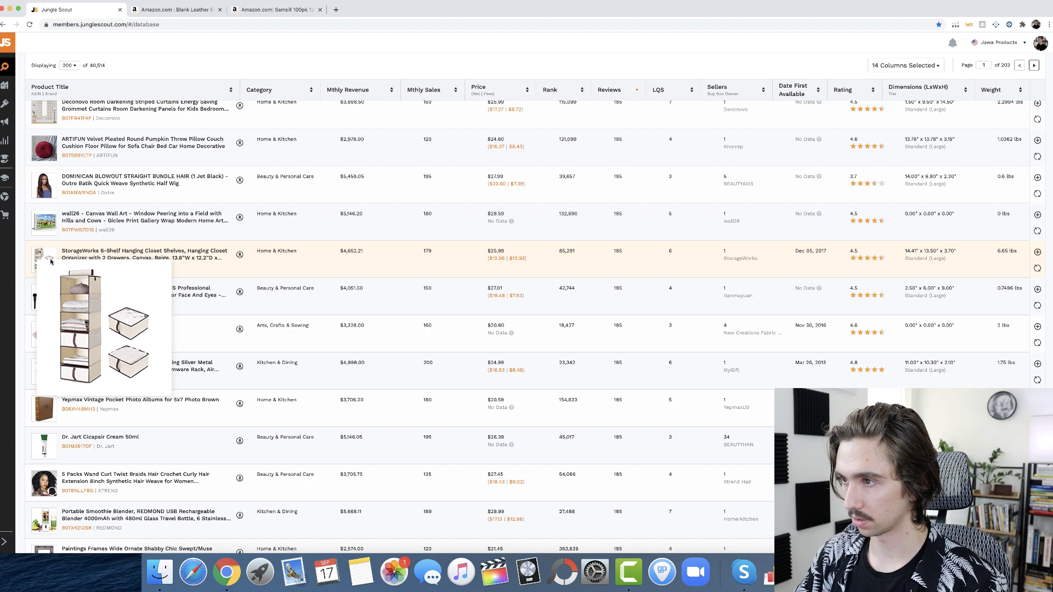
Sort the products by reviews from lowest to highest and look over the first entries.
click(609, 89)
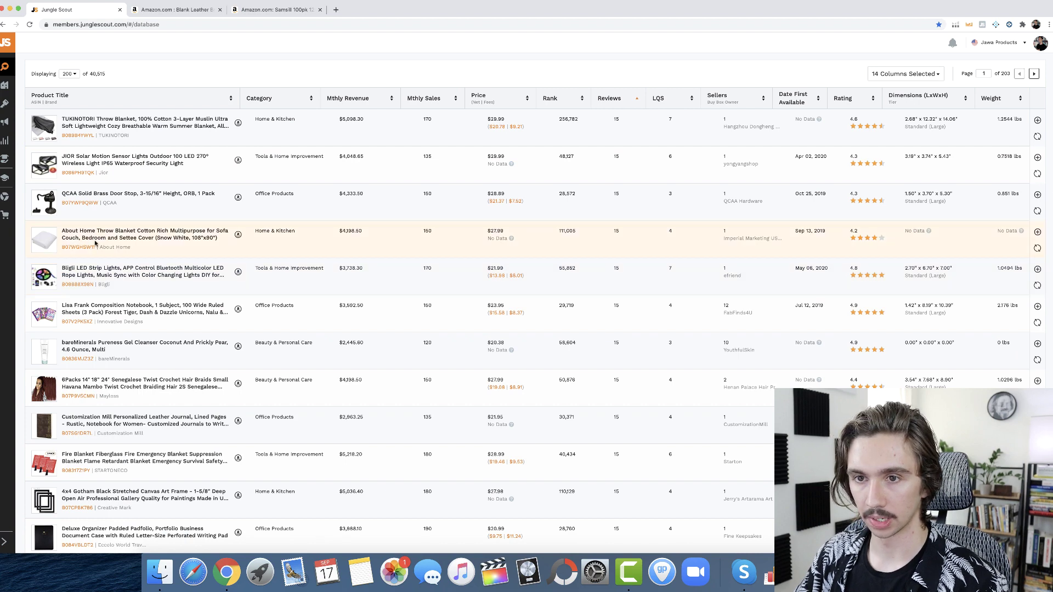
mouse_move(37, 204)
scroll(37, 204, down, 1)
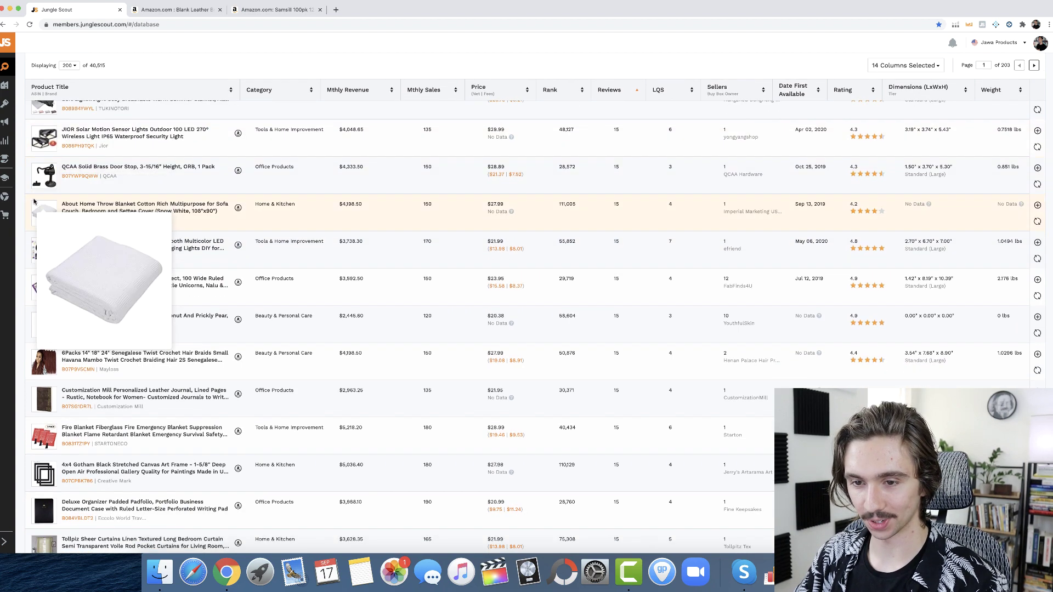
Examine the enlarged picture and the sales data of the QCAA Solid Brass Door Stop.
mouse_move(46, 223)
mouse_move(47, 180)
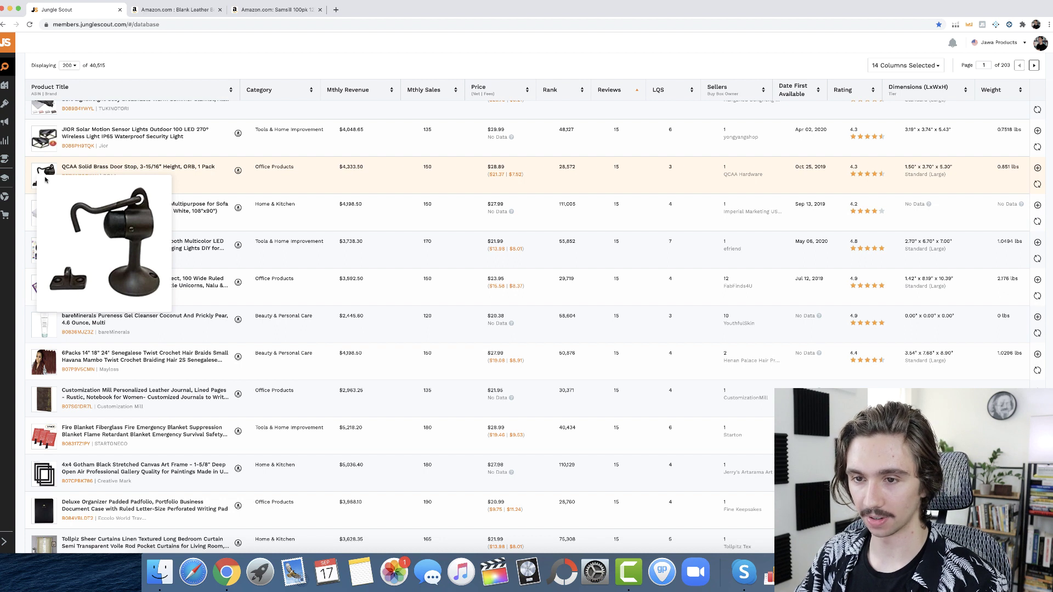
right_click(44, 178)
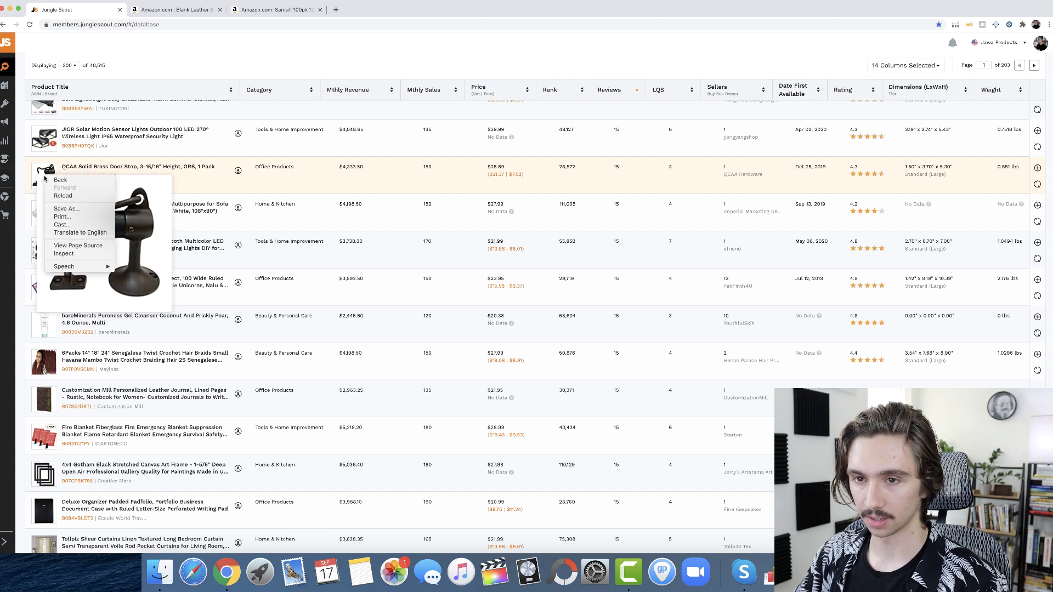
click(259, 183)
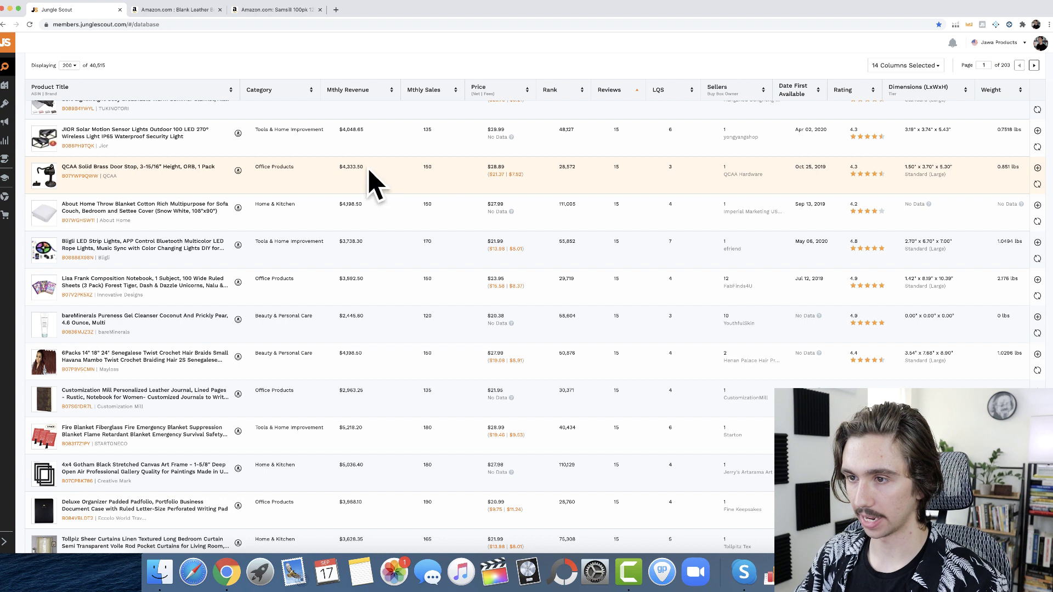